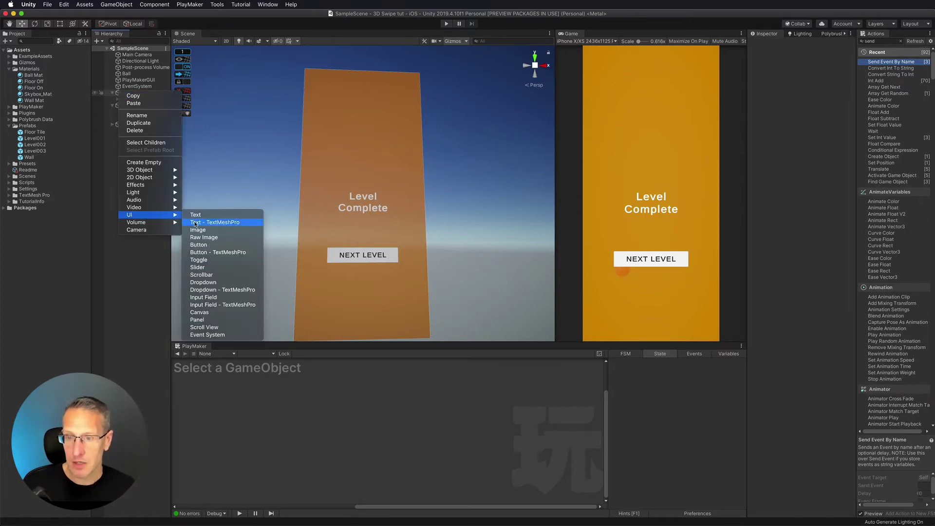
Step: Add a new Canvas under the UI object and rename it Level Score UI
key(Escape)
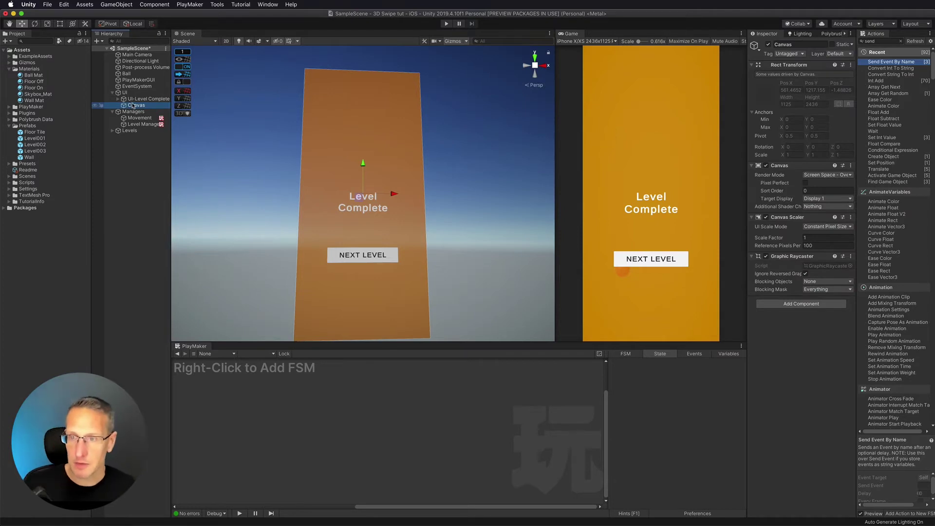
click(784, 45)
text(Level)
key(Return)
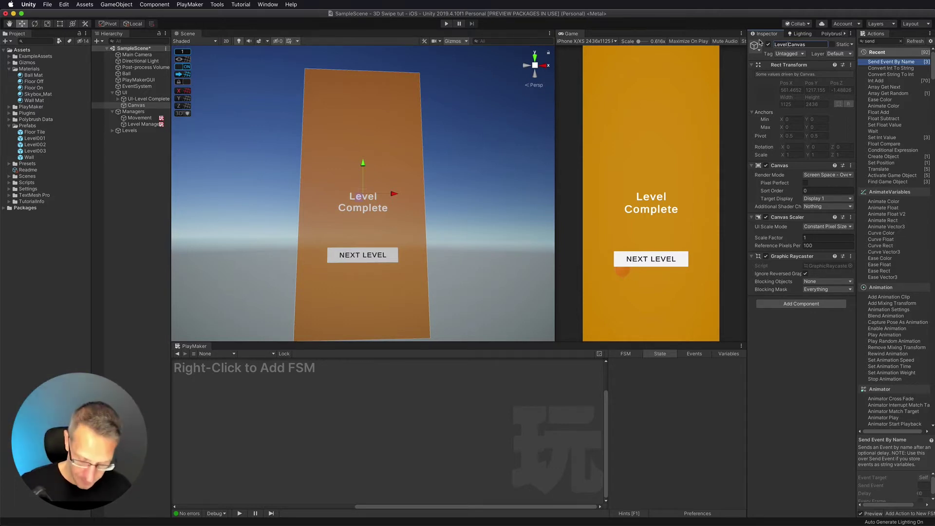
text(Level S)
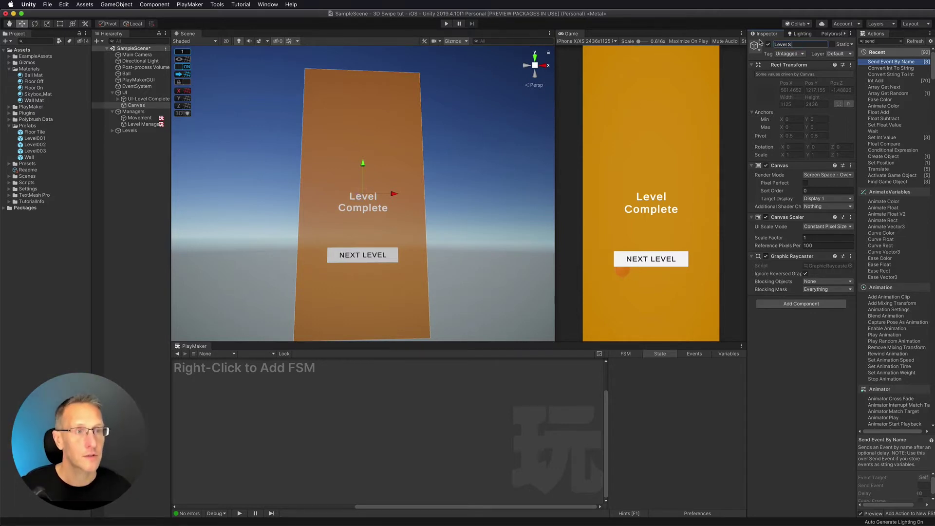
text(core UI)
key(Return)
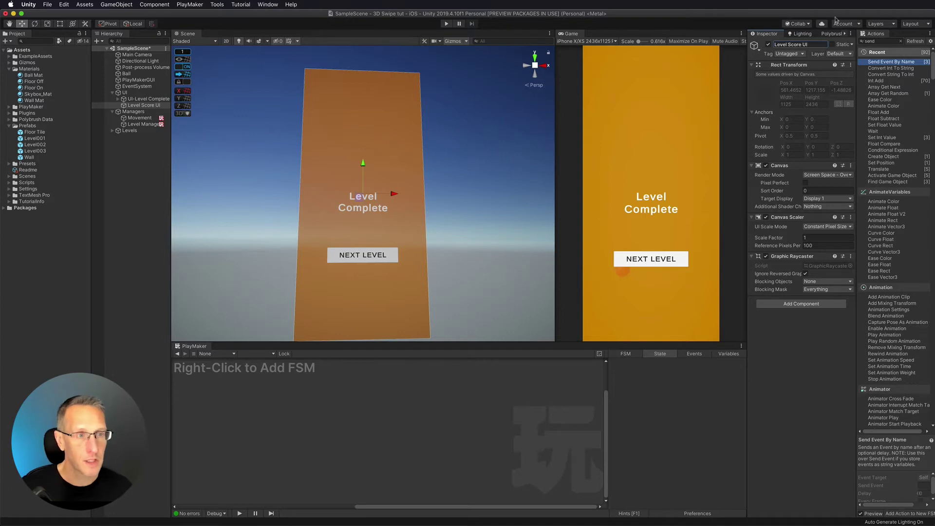
Step: Add a TextMeshPro text under Level Score UI, with the content LEVEL in bold
right_click(139, 105)
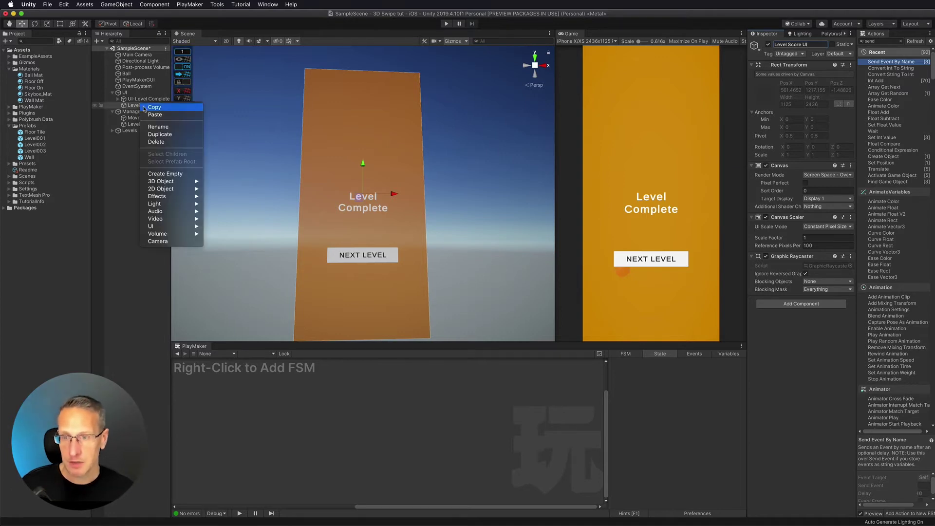
mouse_move(153, 204)
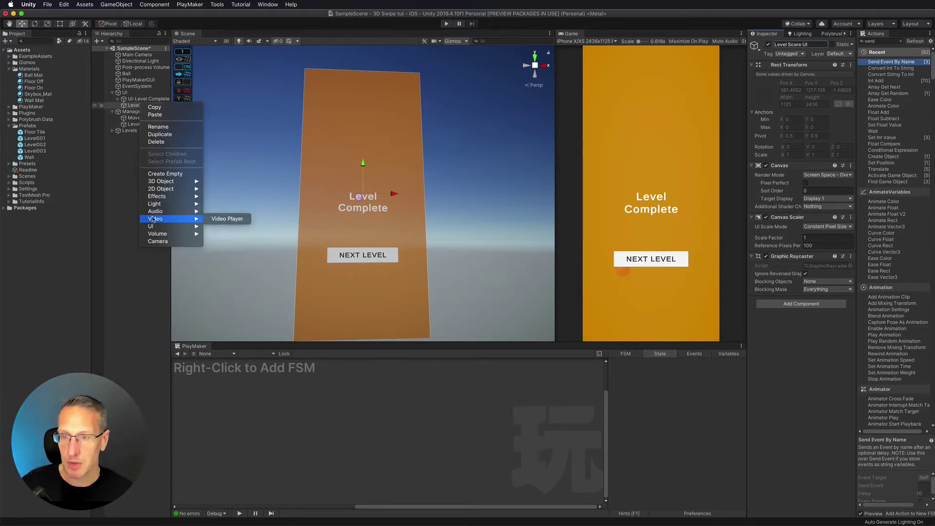
mouse_move(156, 226)
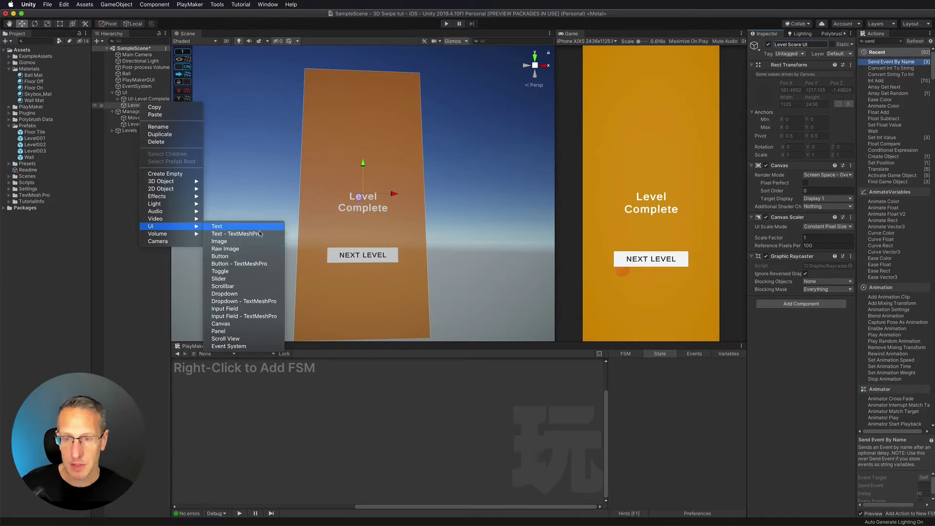
click(219, 234)
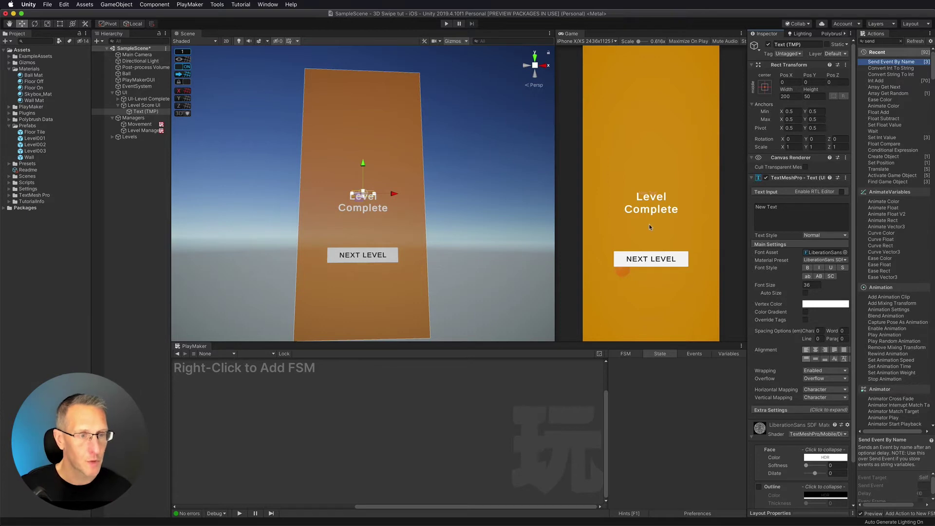
click(785, 214)
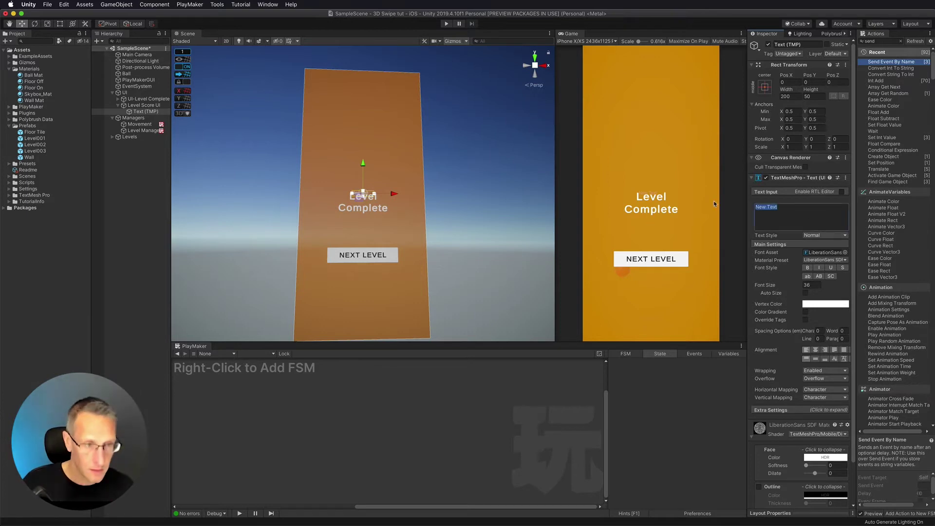
text(ELVE)
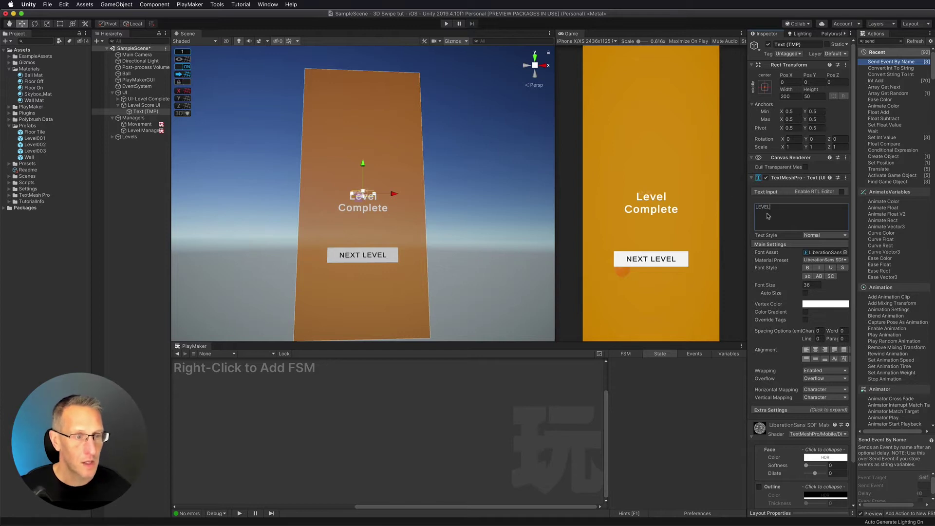
click(807, 267)
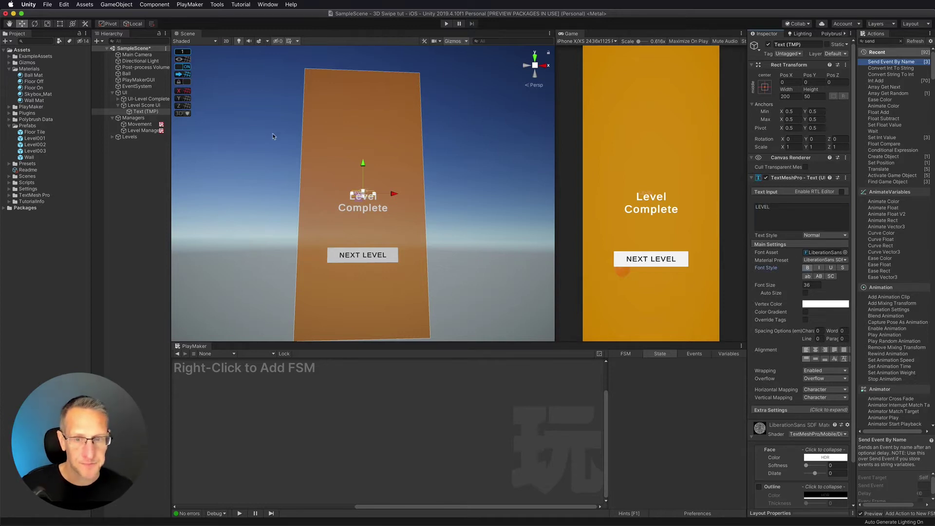
Step: Deactivate the UI-Level Complete object and raise the LEVEL text near the canvas's upper edge, at Pos Y about 1062
click(141, 98)
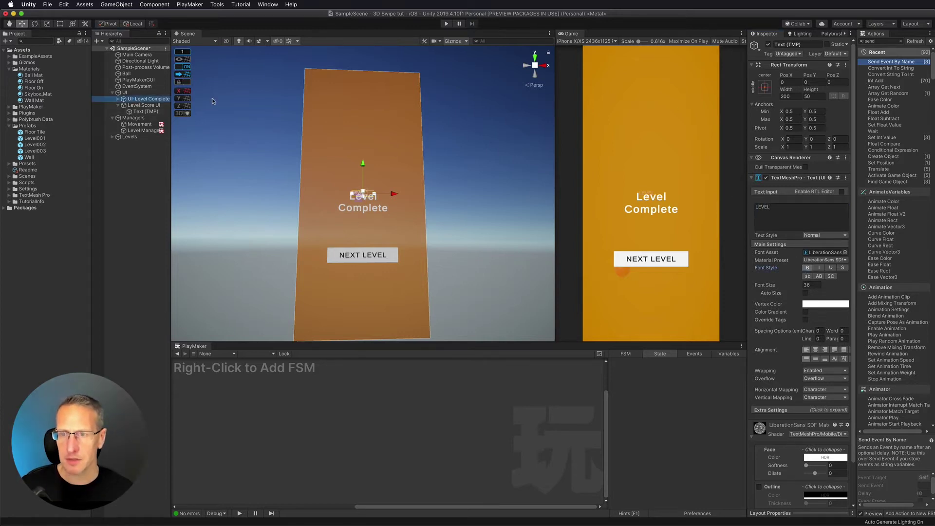
click(768, 44)
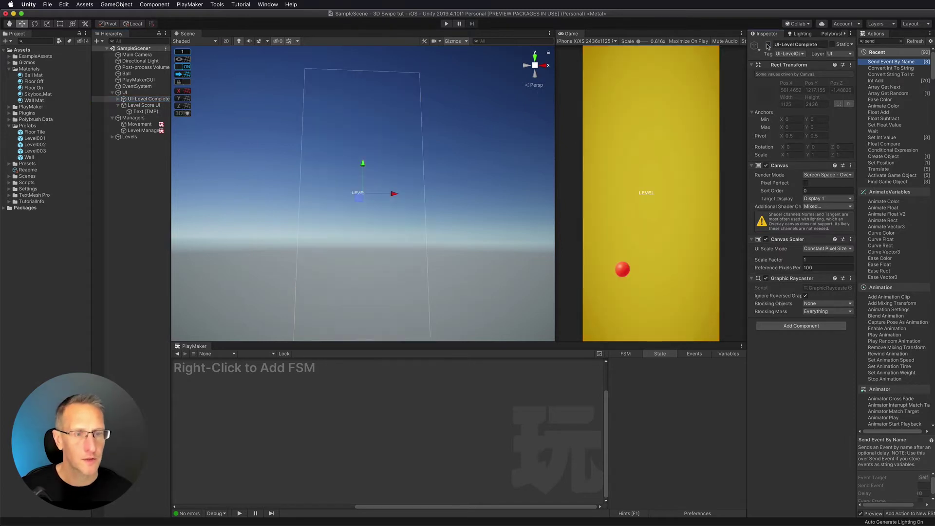
click(144, 112)
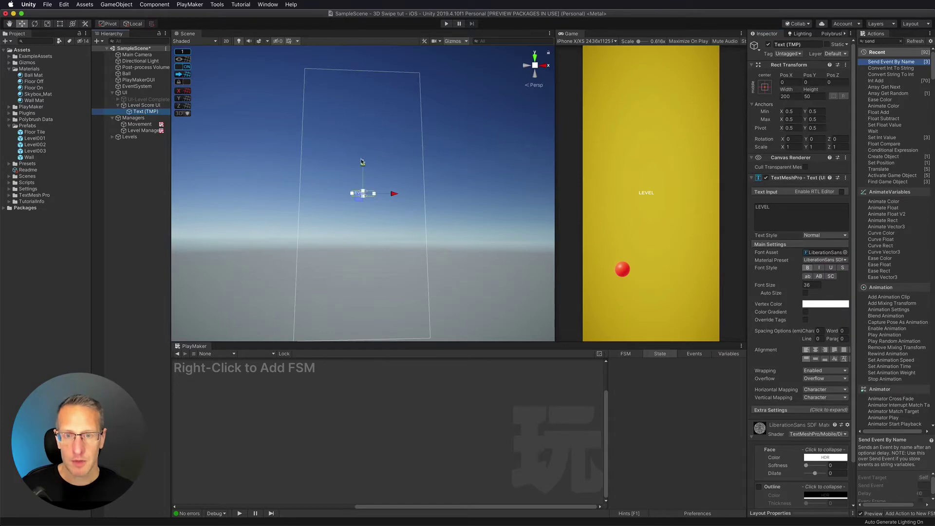
drag(362, 166, 363, 57)
Step: Set the LEVEL text's font size to 70 and widen its text box so the word fits on one line
click(809, 284)
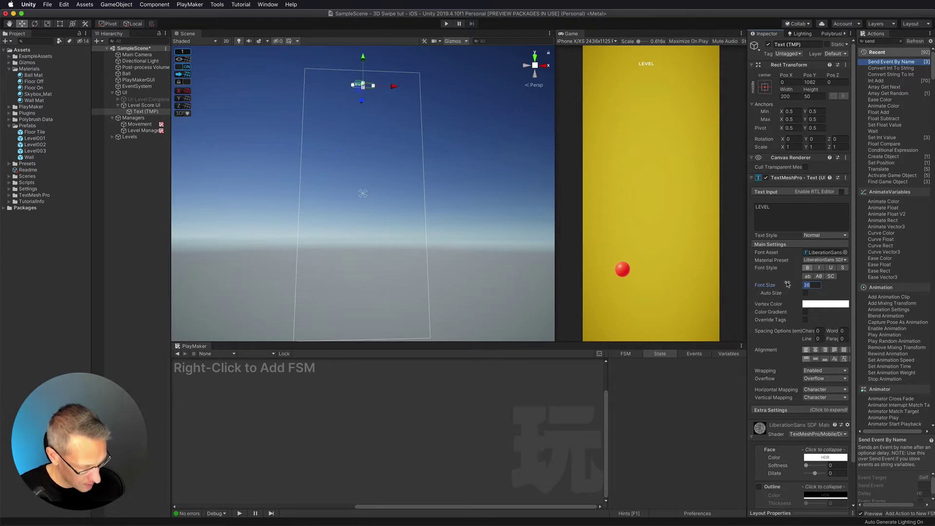
text(70)
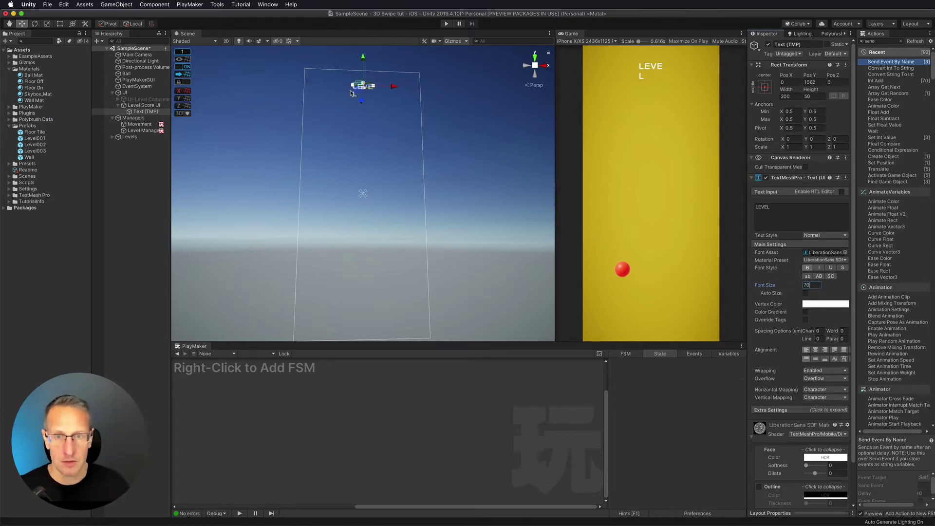
drag(353, 86, 342, 85)
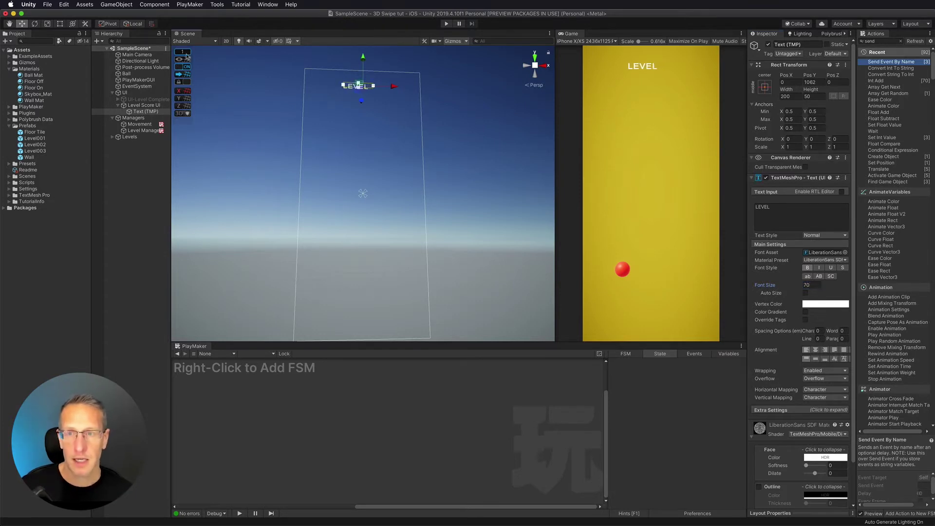
Step: Right-align the LEVEL text within its box and shift it left to Pos X about -94.5
click(141, 111)
double_click(142, 112)
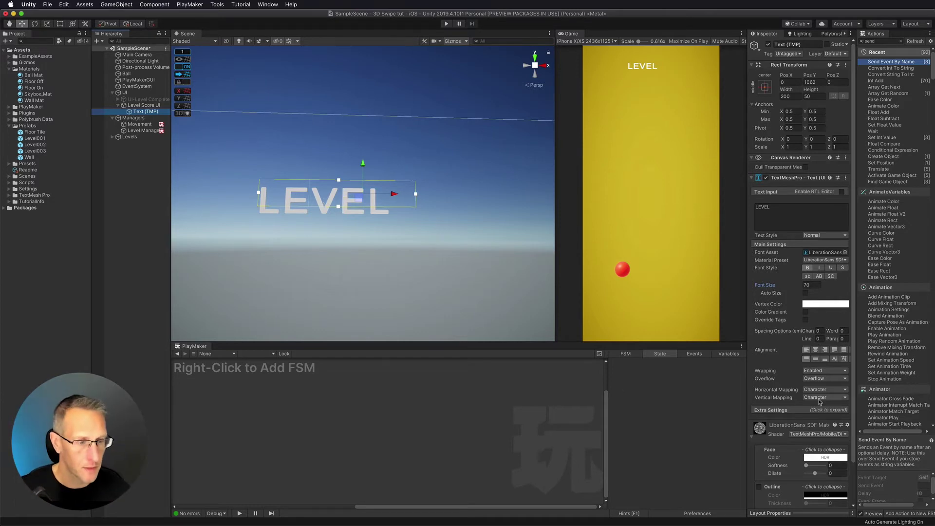
click(824, 350)
click(824, 350)
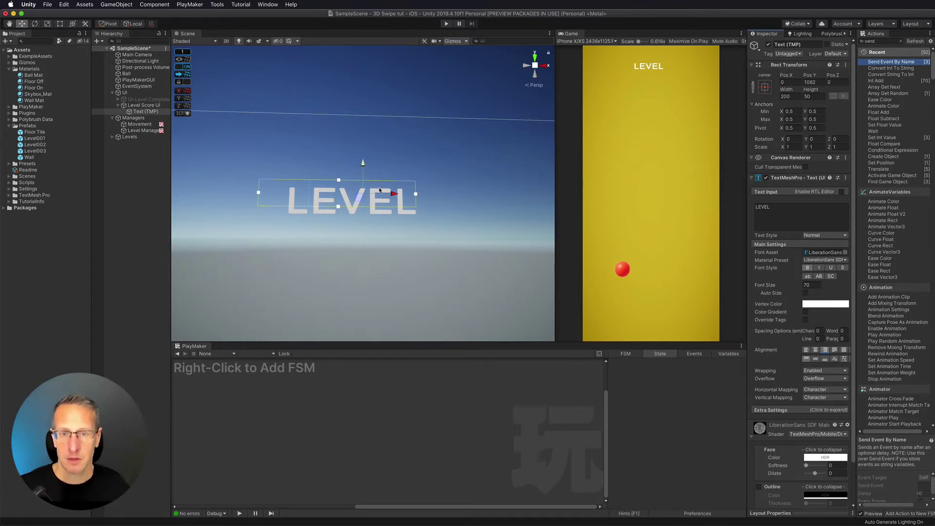
drag(391, 194, 341, 194)
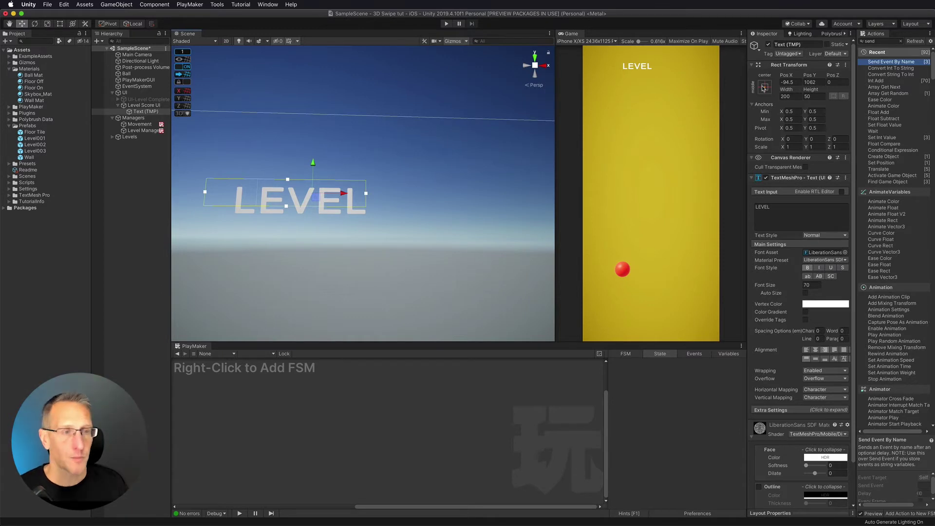
Step: Anchor the LEVEL text to the top center of its canvas
click(765, 87)
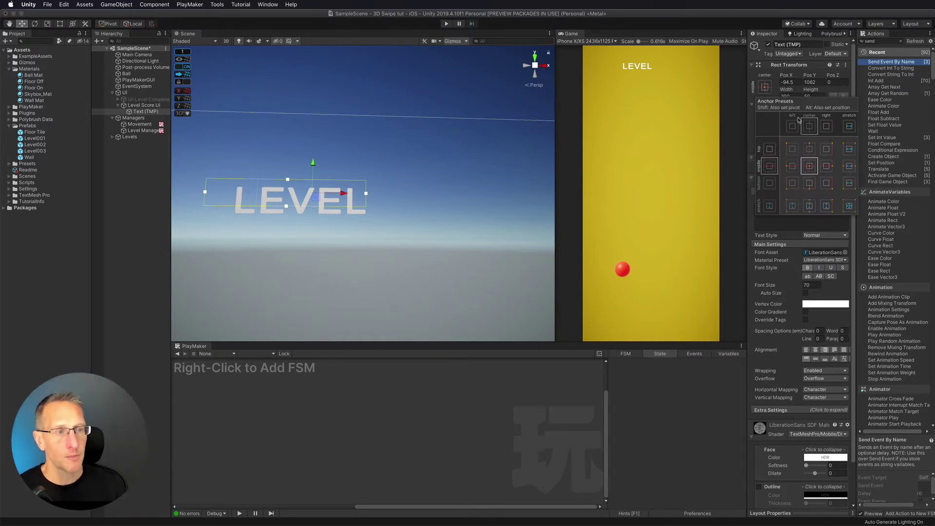
click(810, 149)
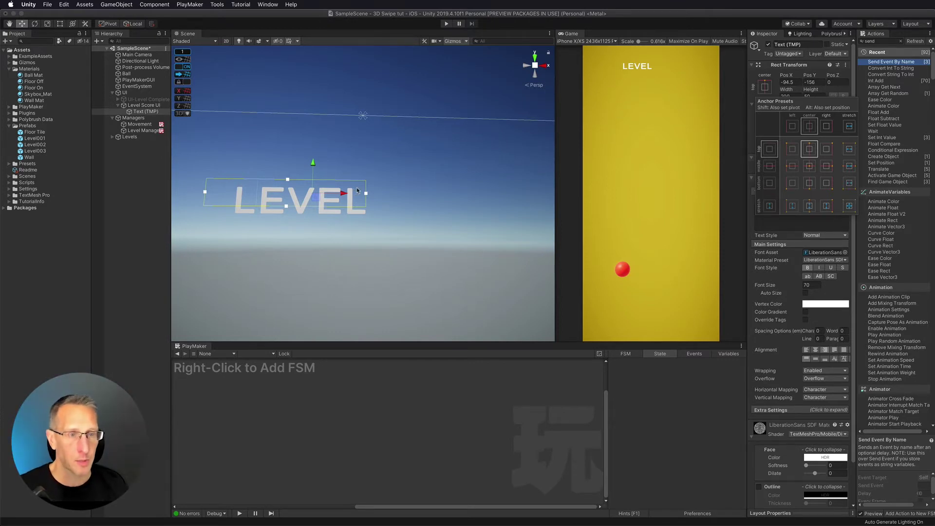
click(146, 126)
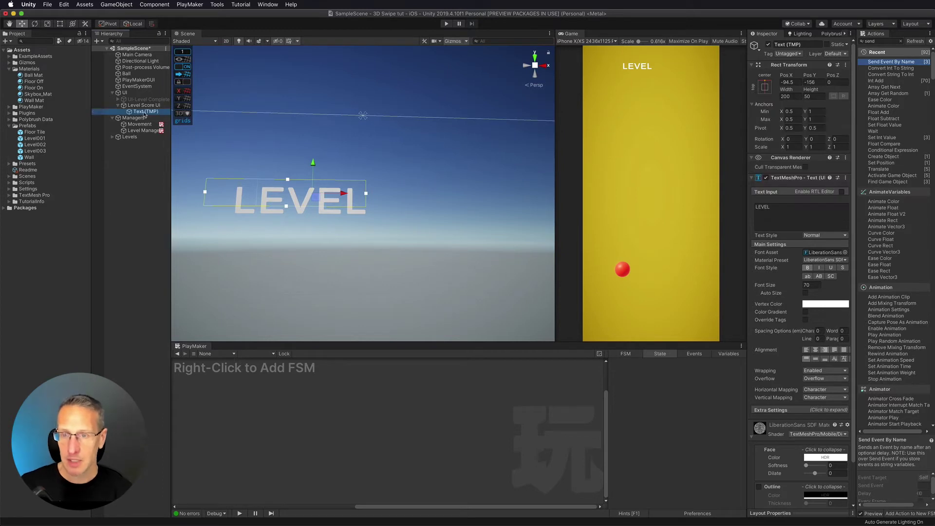
Step: Duplicate the LEVEL text object and rename the copy Level Score
click(142, 112)
click(130, 114)
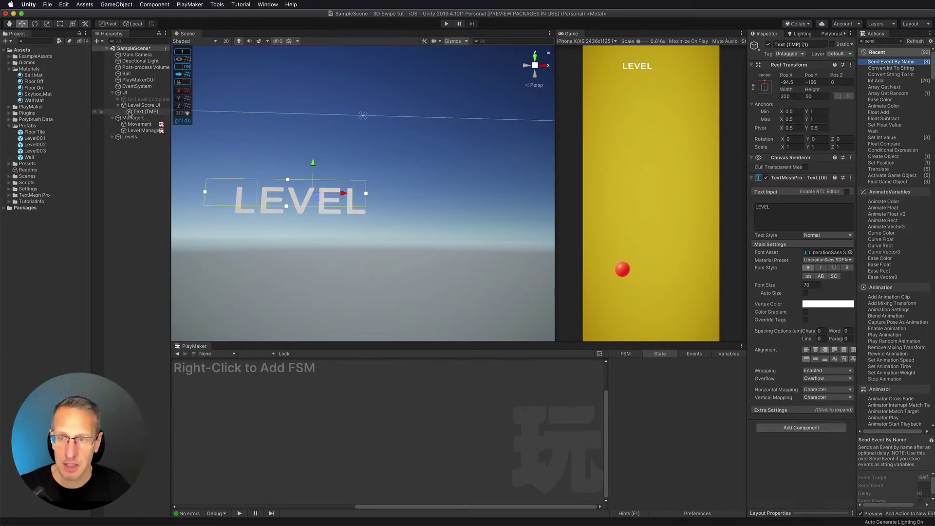
key(super+d)
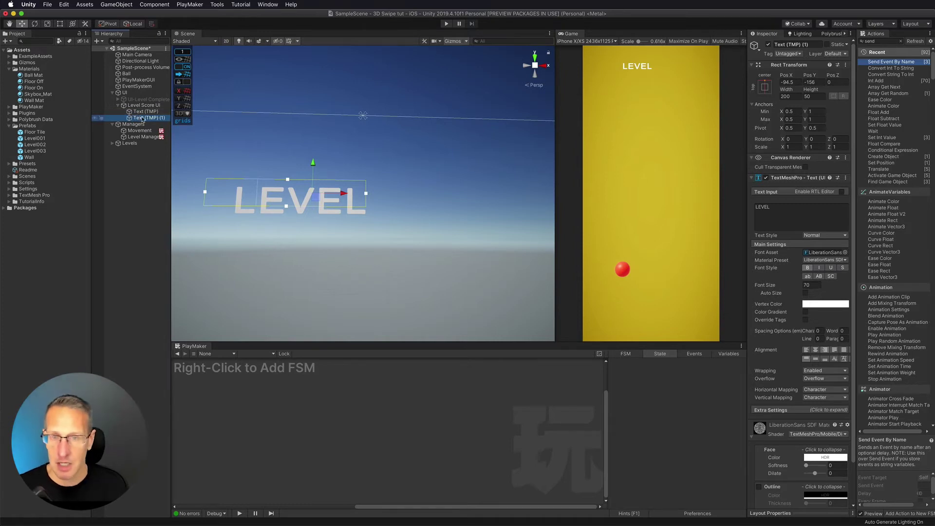
click(803, 45)
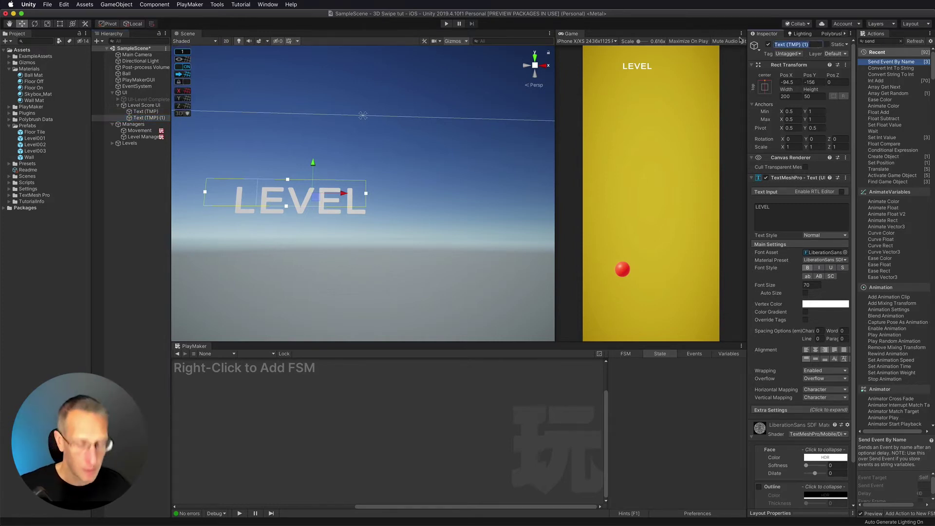
text(Level Score)
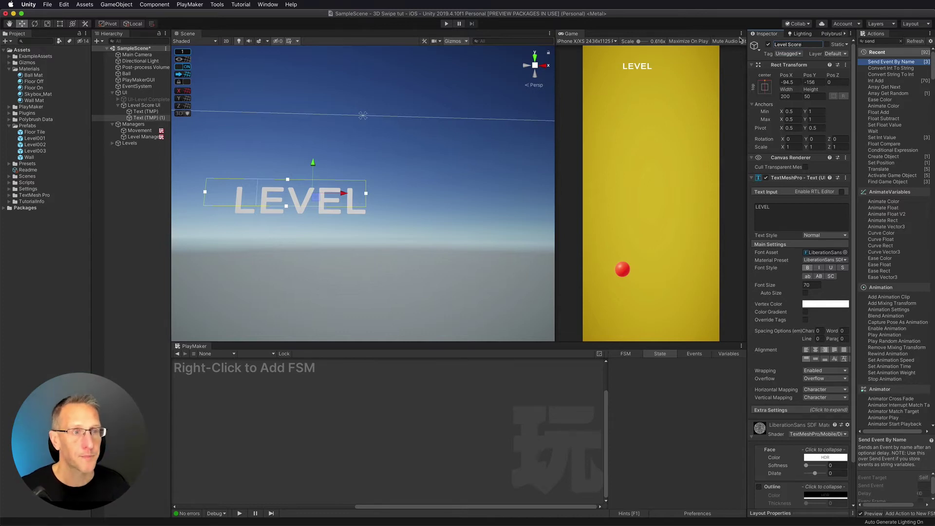
key(Return)
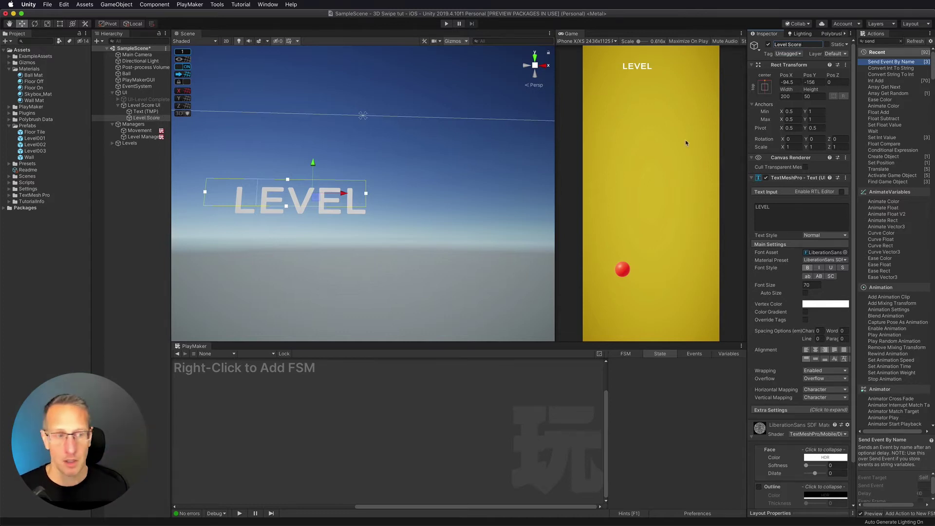
Step: Make the Level Score text a left-aligned XXX and move it to the right of LEVEL, at Pos X about 228.5
click(806, 350)
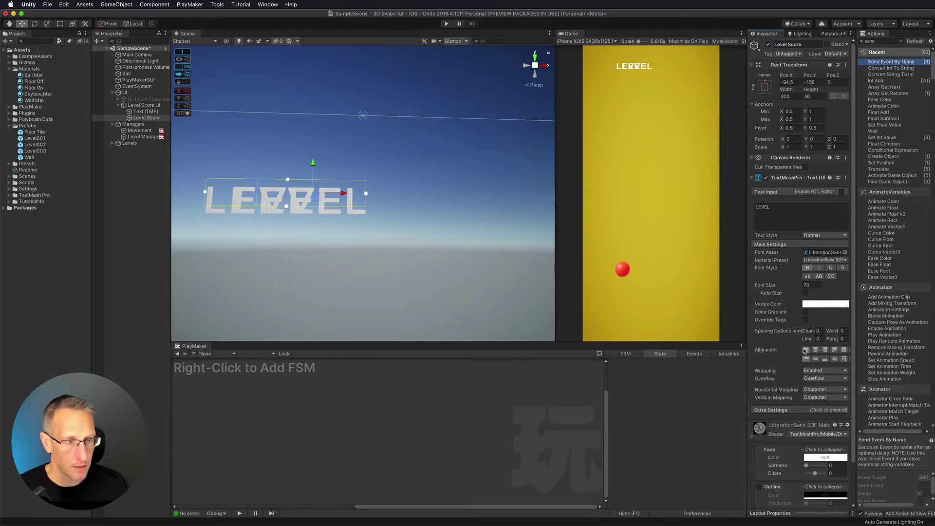
click(774, 211)
drag(775, 211, 744, 209)
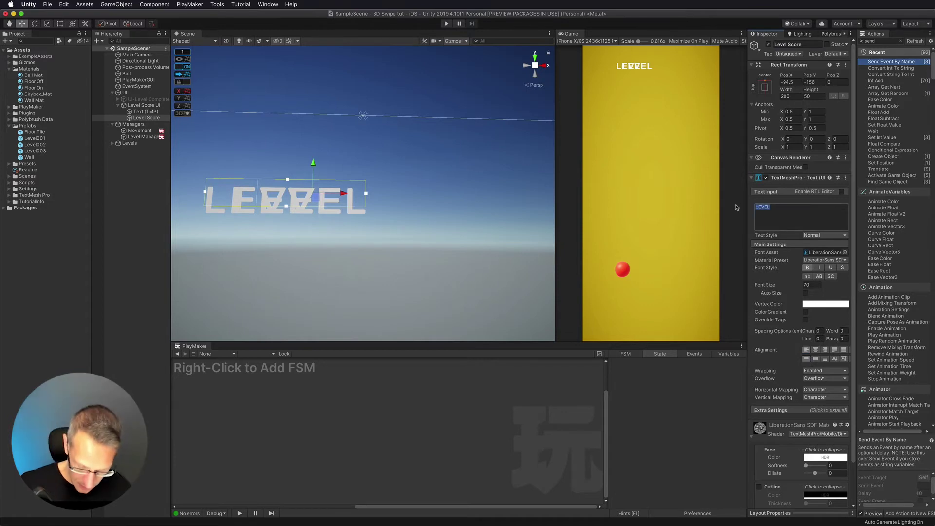
text(XXX)
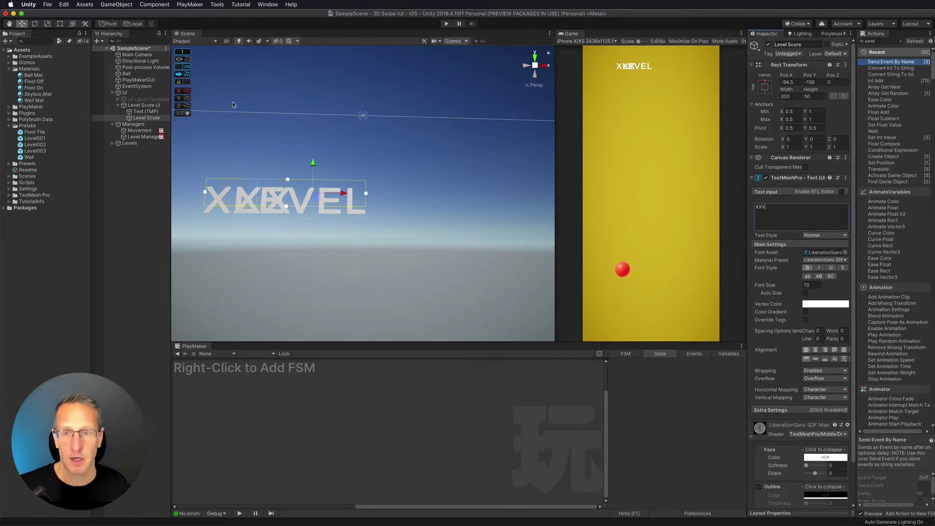
drag(346, 194, 520, 194)
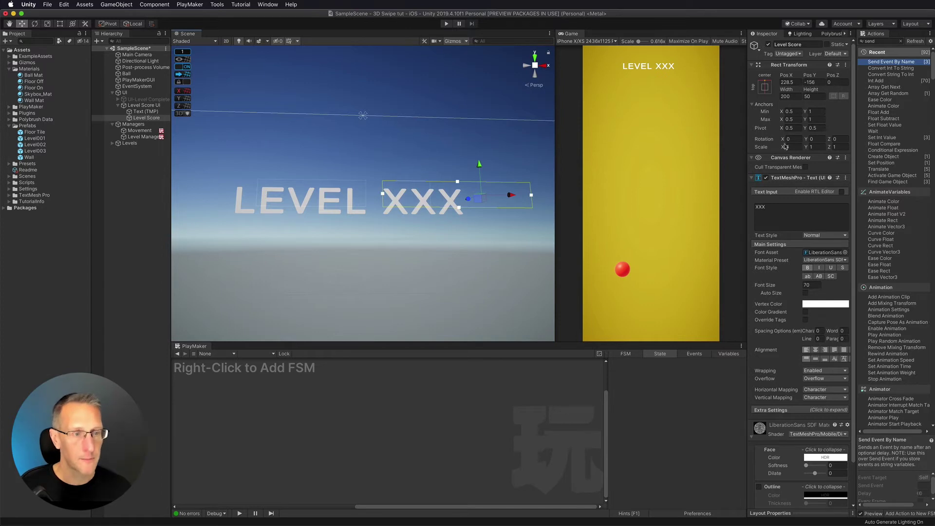
Step: Create an Int variable named Level Score with a value of 1 in the Level Manager's FSM
click(132, 139)
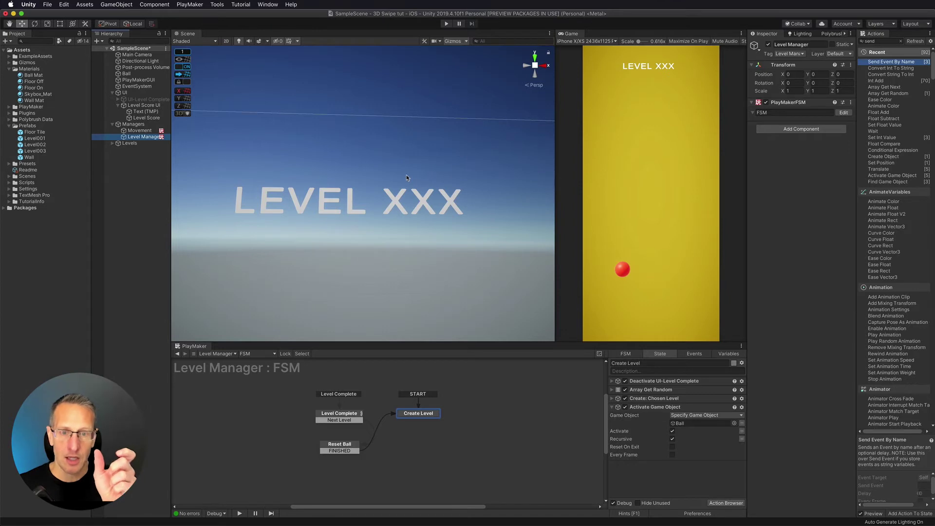
click(612, 407)
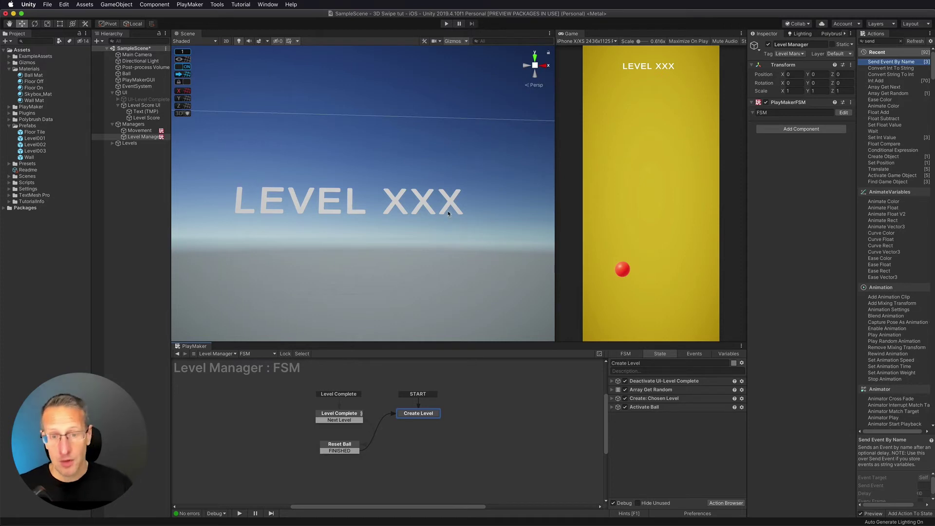
click(729, 354)
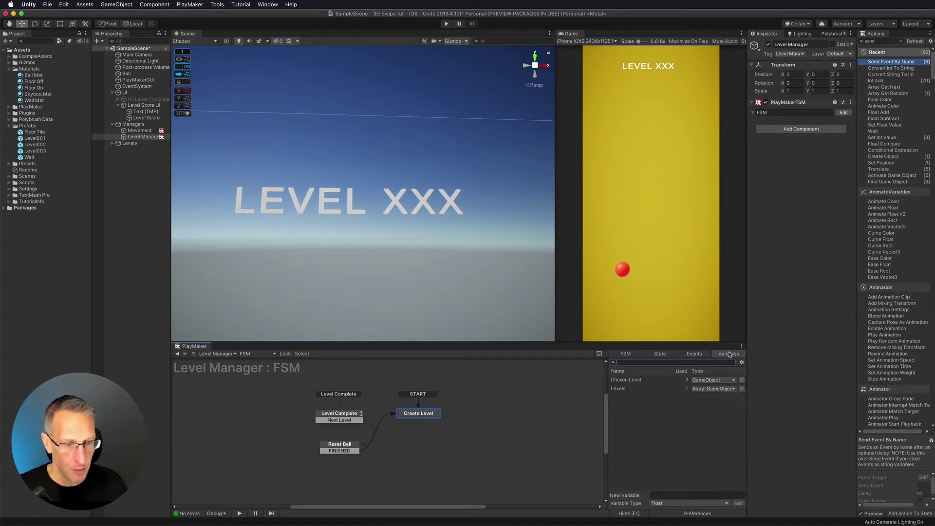
click(661, 504)
click(660, 498)
click(660, 495)
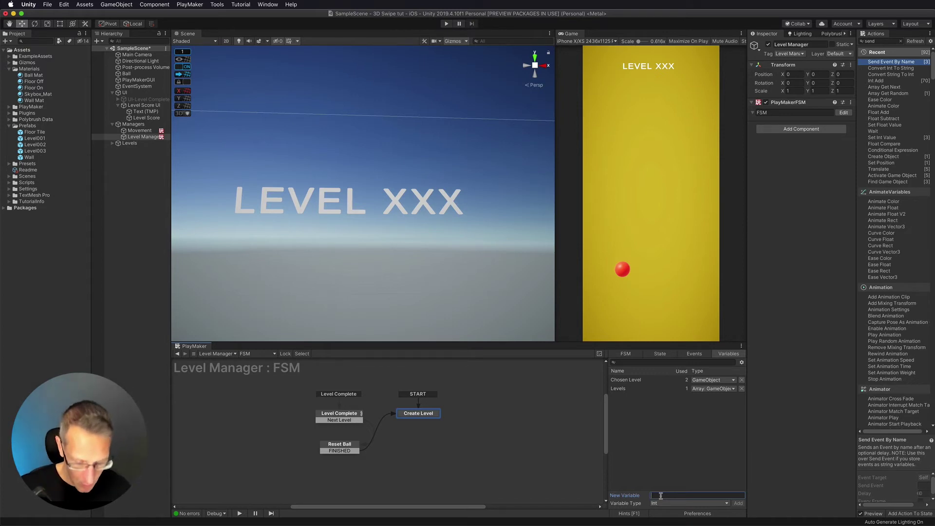
text(Level Score)
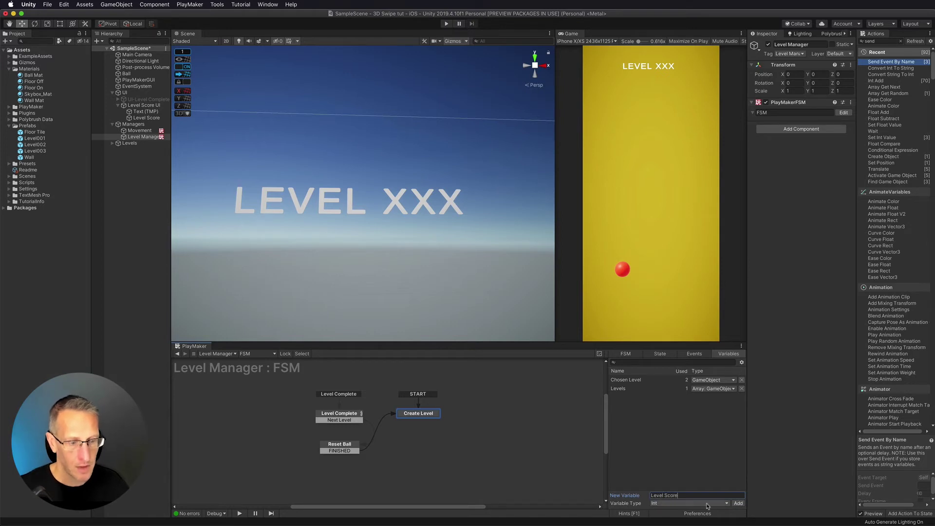
click(738, 503)
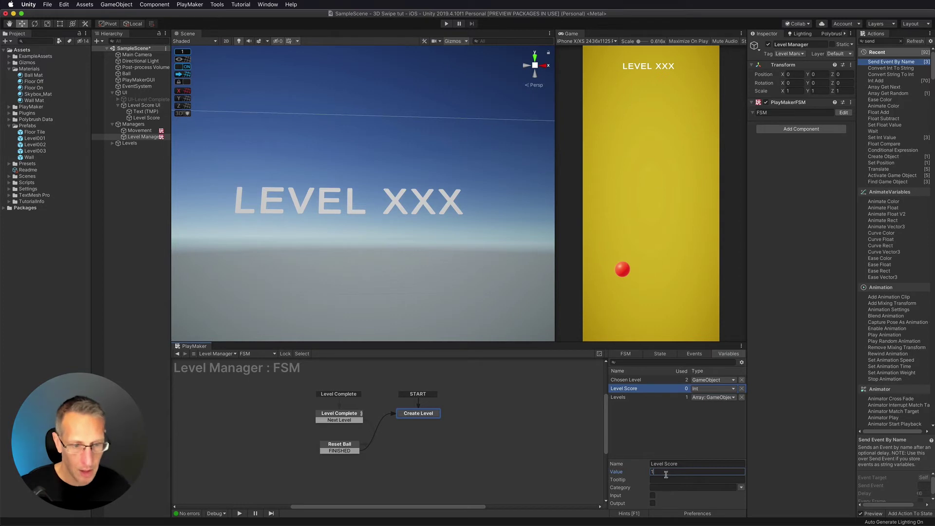
click(648, 437)
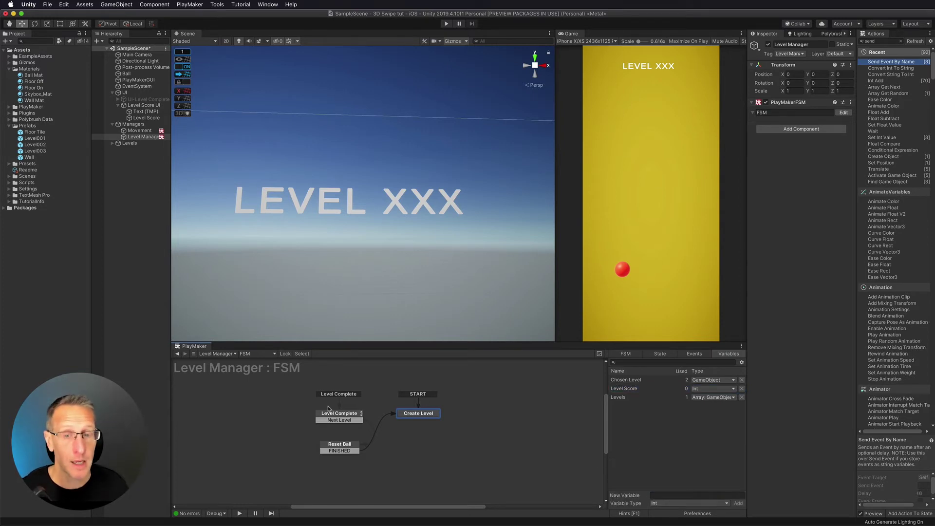
Step: Add a Convert Int To String action to the end of the Create Level state
click(413, 414)
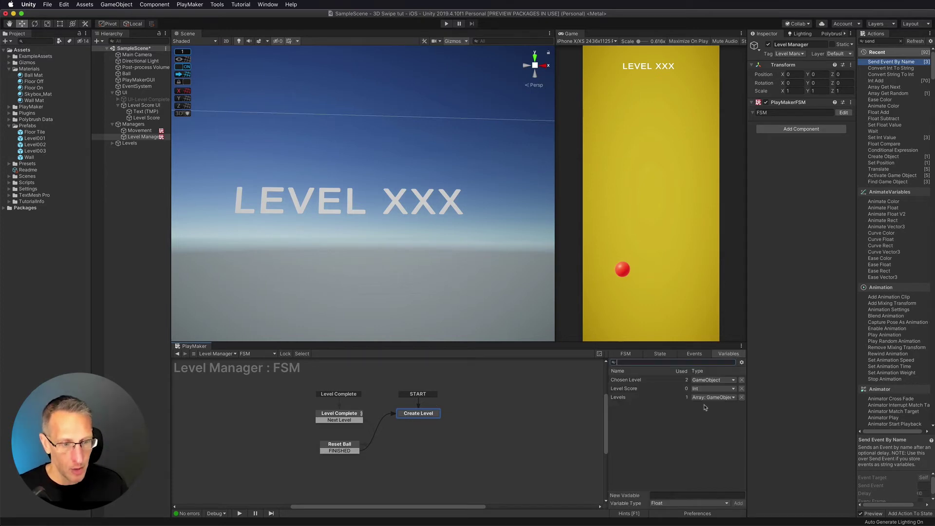
click(659, 354)
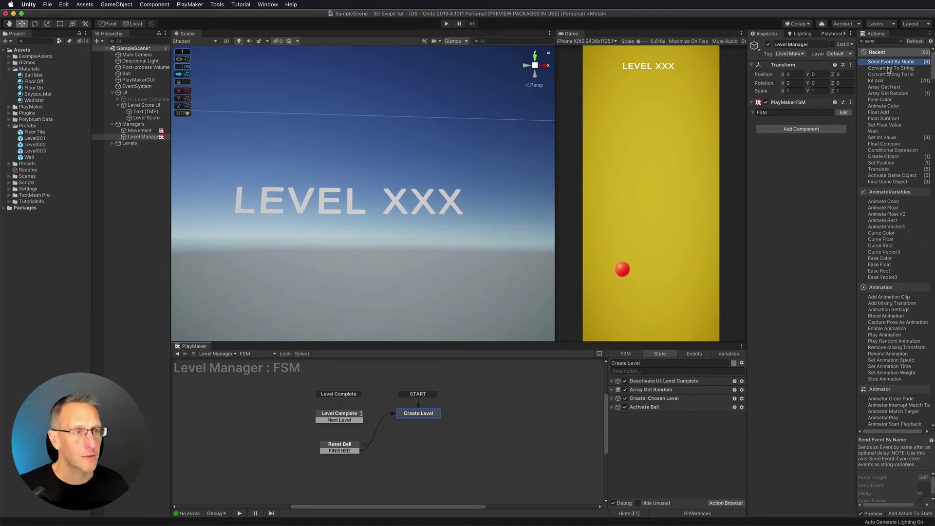
key(Escape)
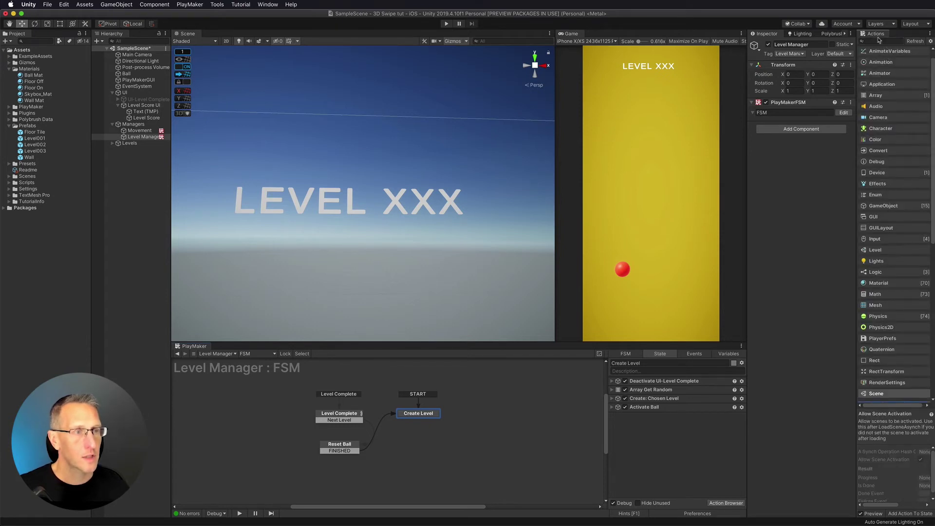
key(e)
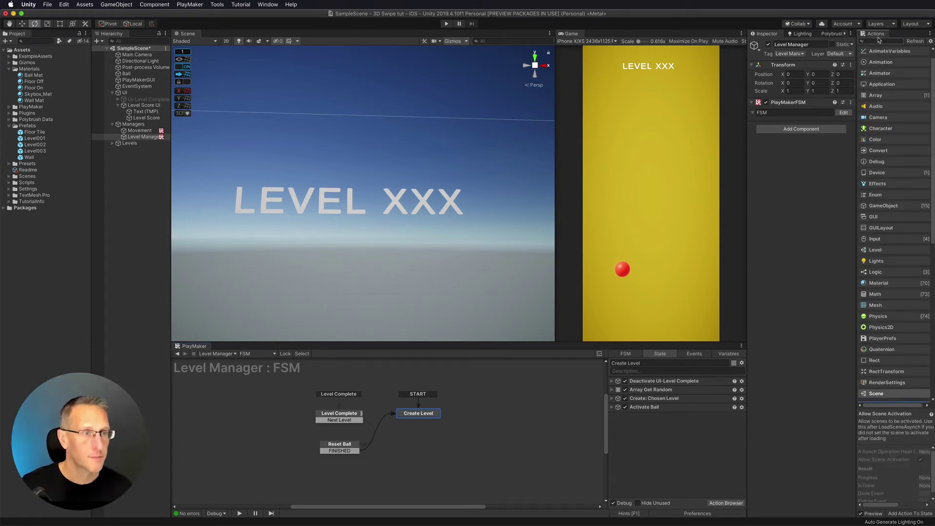
text(conver)
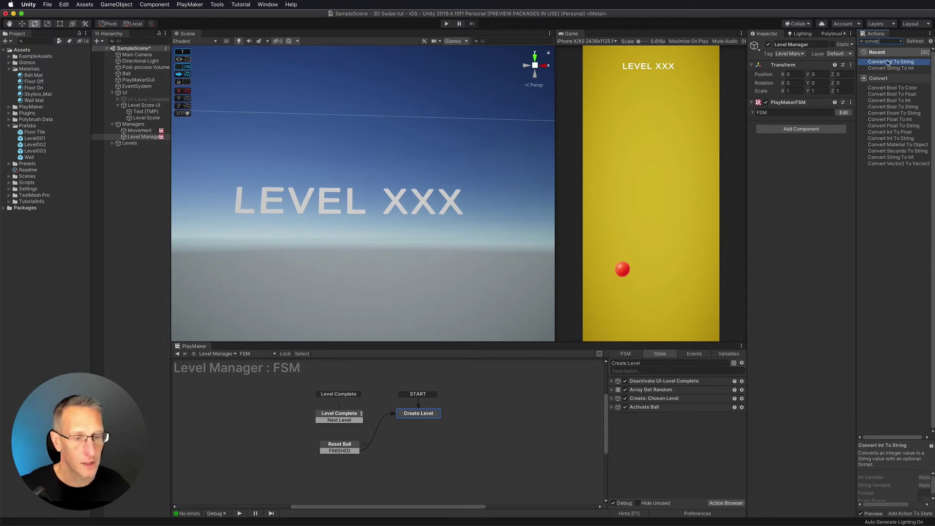
double_click(888, 62)
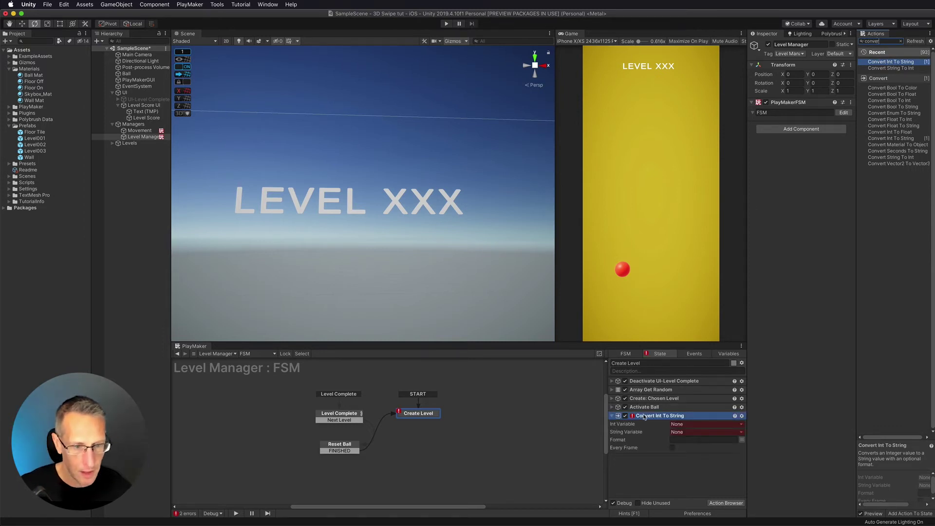
Step: Make Convert Int To String read Level Score and store it in a new string variable named Level Score UI
click(683, 424)
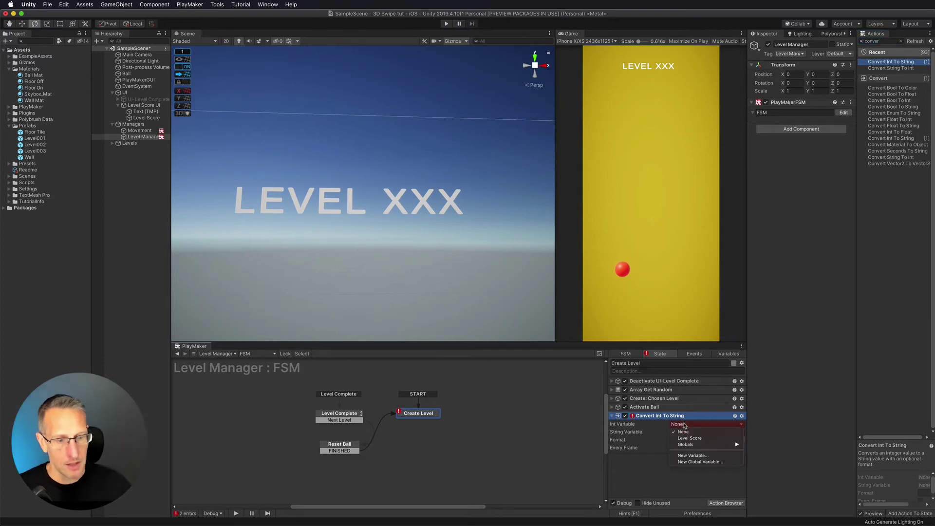
click(688, 437)
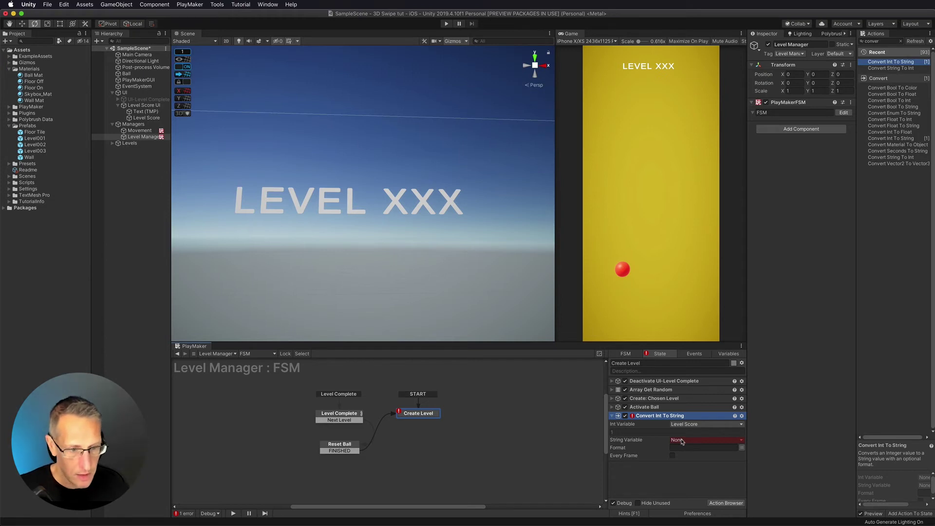
click(681, 440)
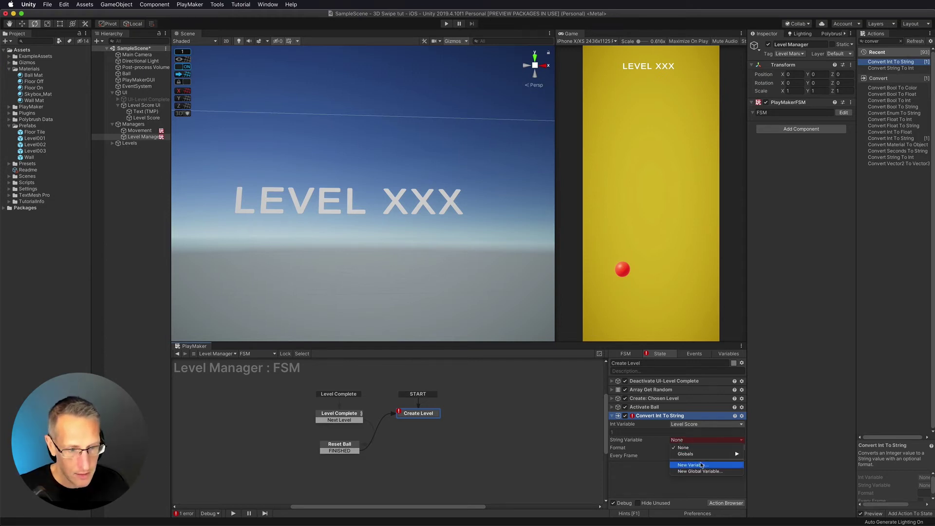
click(685, 467)
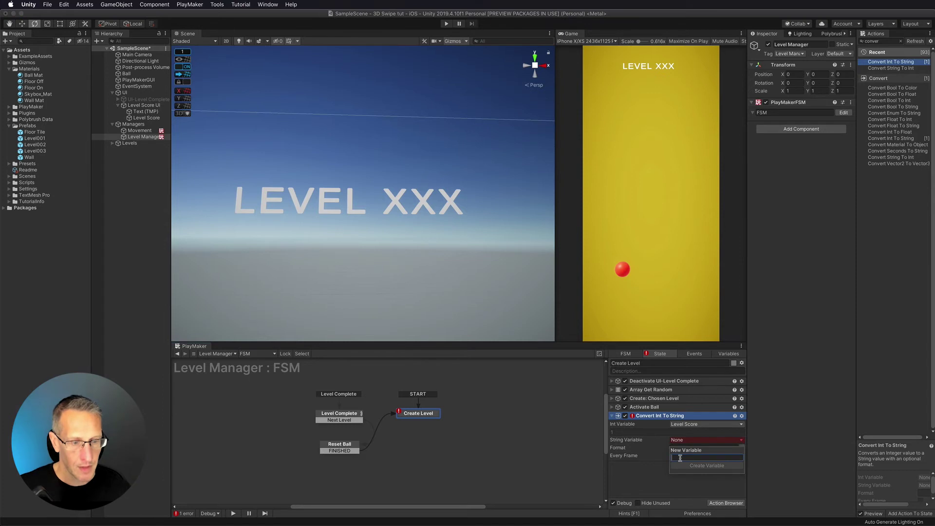
text(Level Score UI)
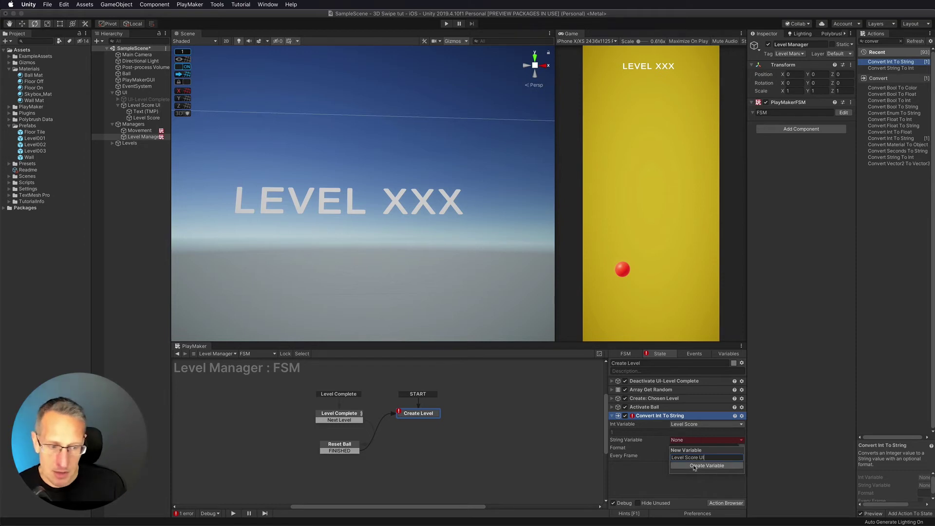
click(694, 466)
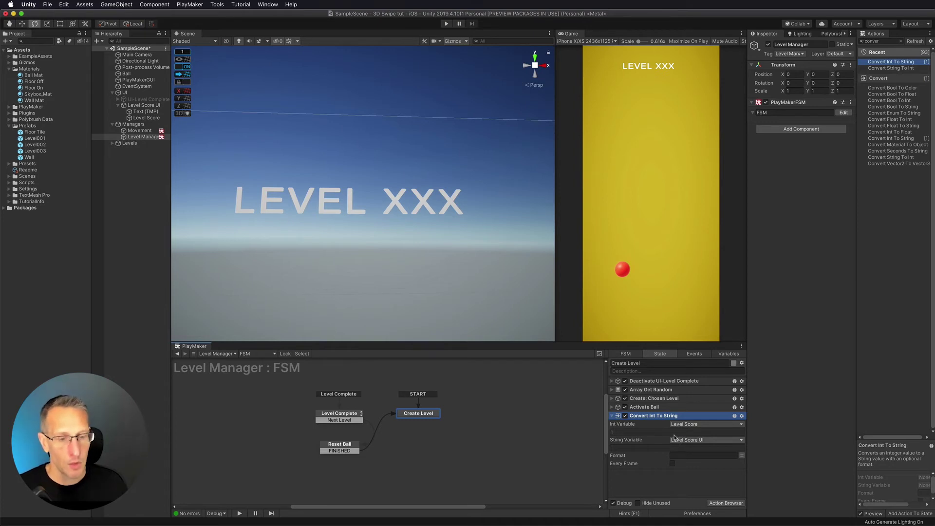
click(612, 416)
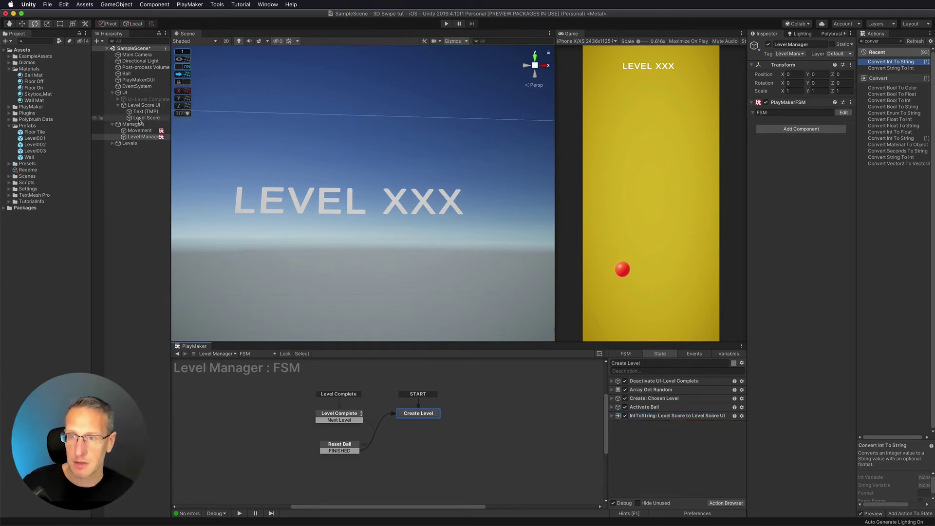
Step: Add a Set Property action to Create Level targeting the Level Score object's TextMeshProUGUI text string
drag(139, 119, 686, 439)
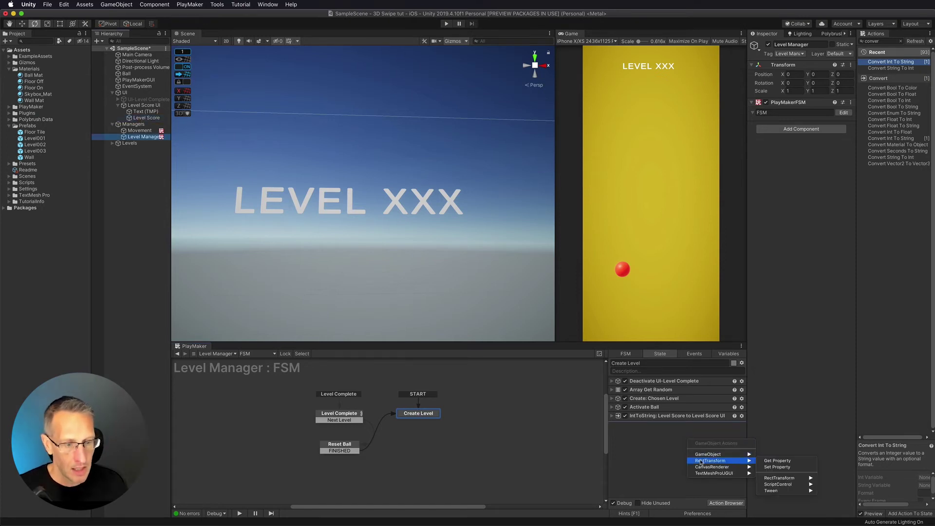
mouse_move(702, 475)
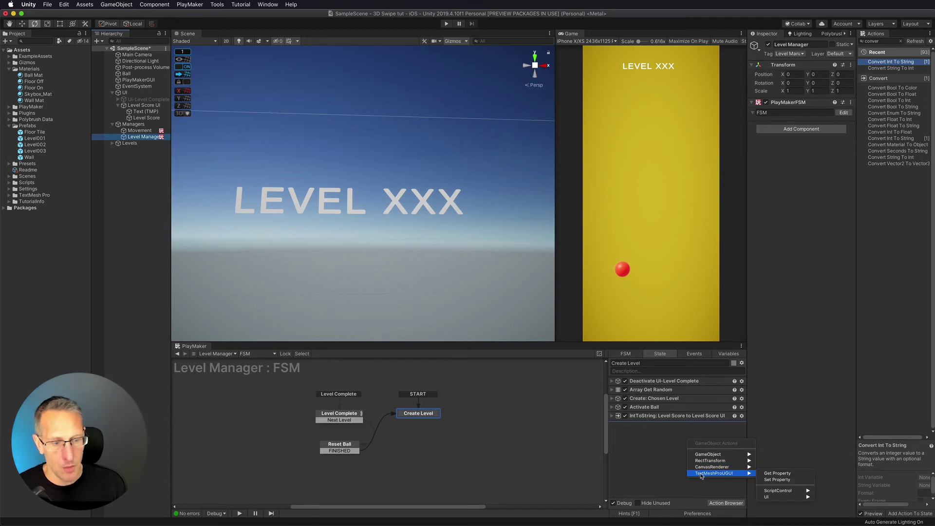
click(776, 480)
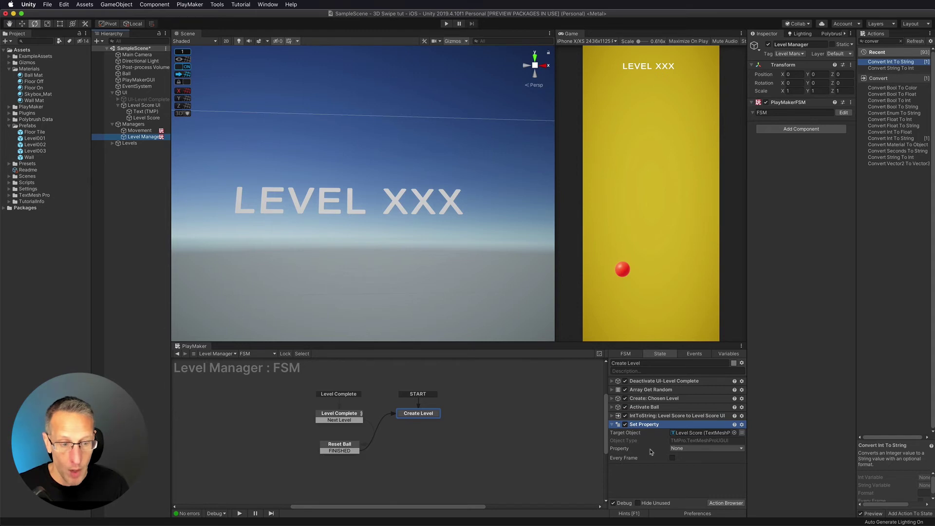
click(677, 449)
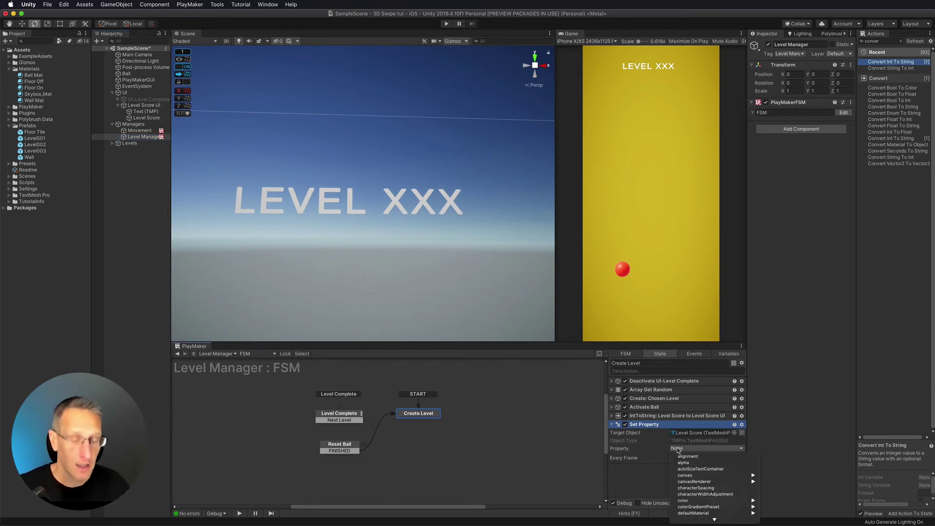
mouse_move(699, 523)
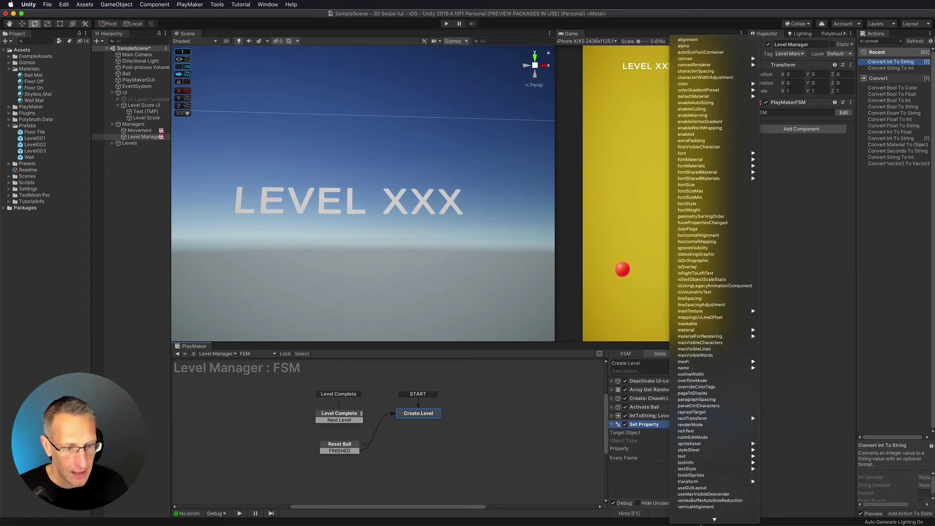
mouse_move(716, 449)
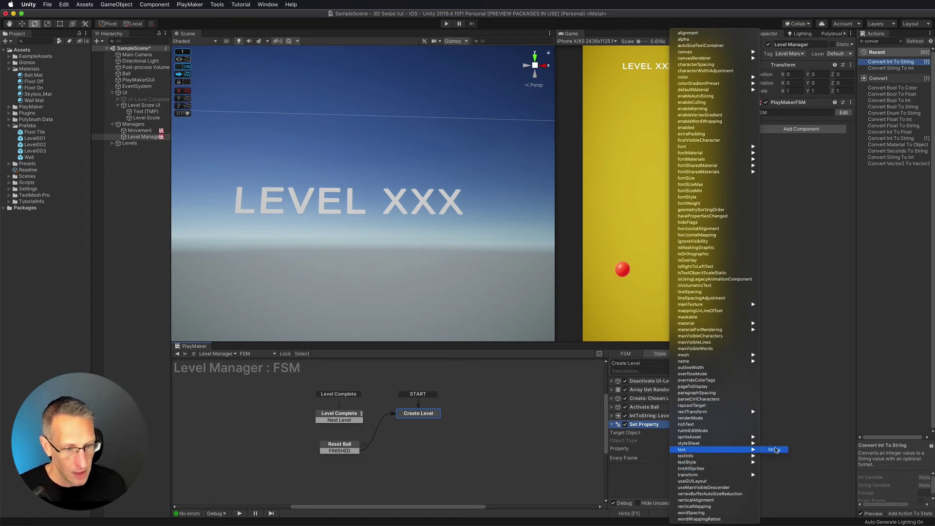
click(774, 449)
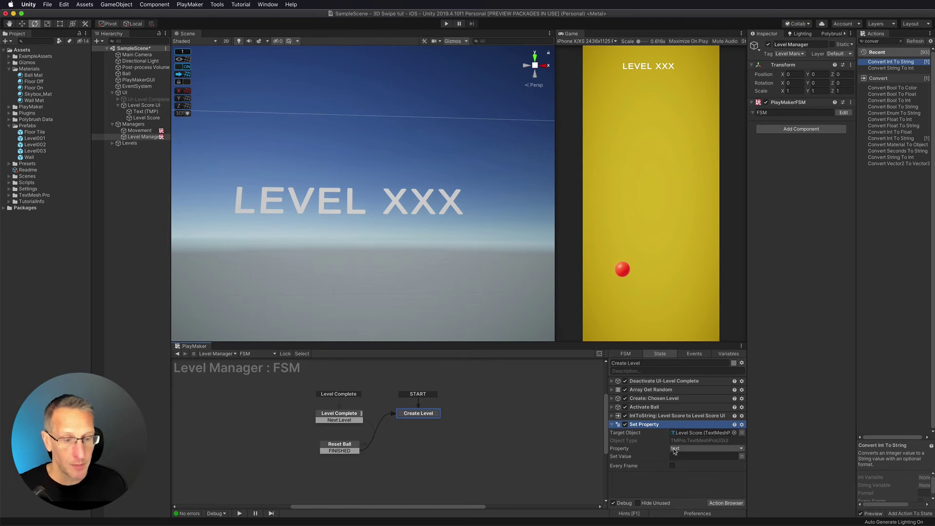
Step: Set the text property's value from the Level Score UI variable and collapse the Set Property action
click(741, 456)
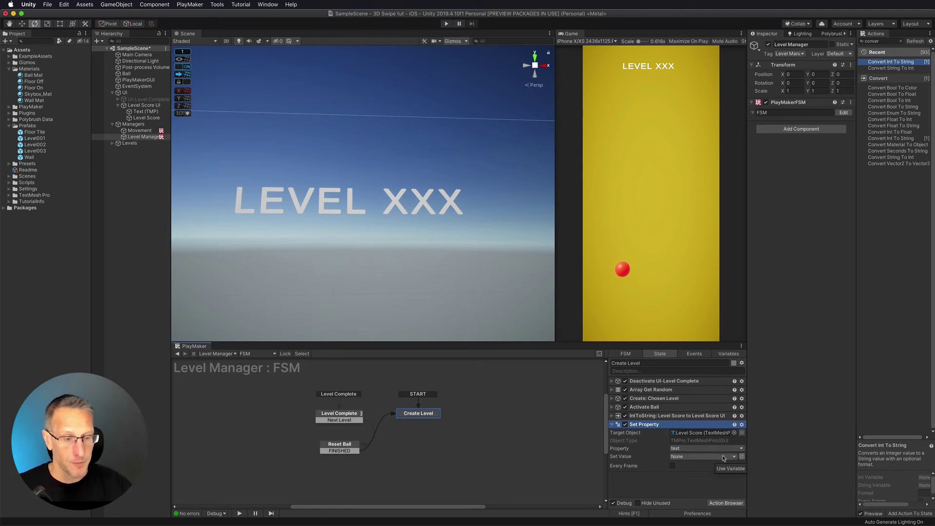
click(701, 456)
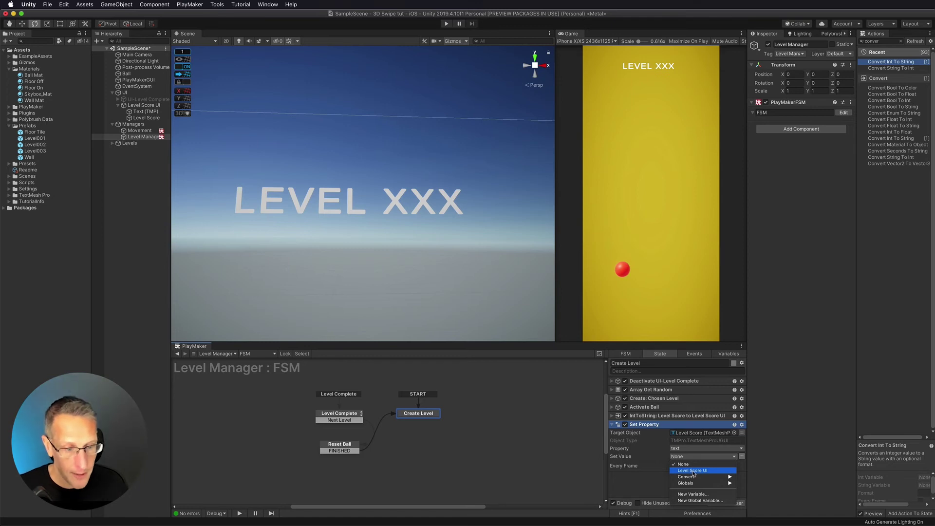
click(693, 471)
click(646, 416)
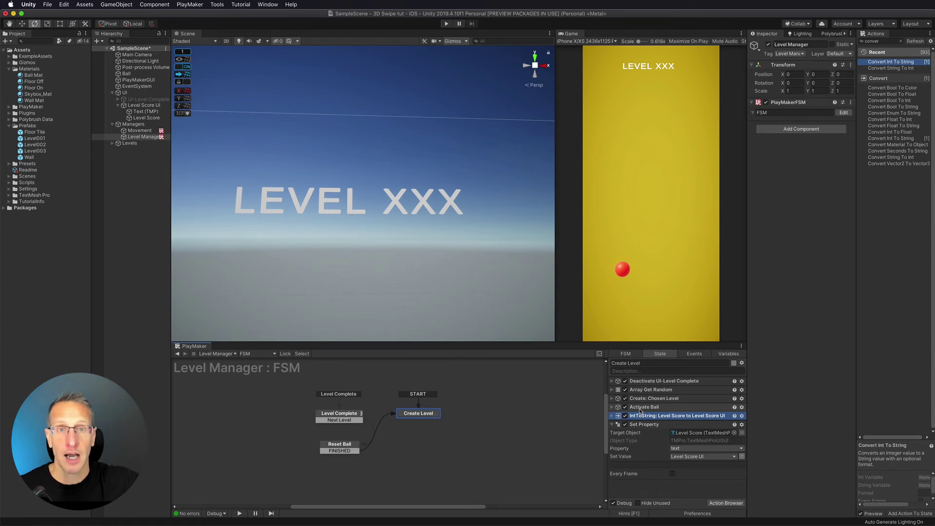
click(612, 424)
click(647, 441)
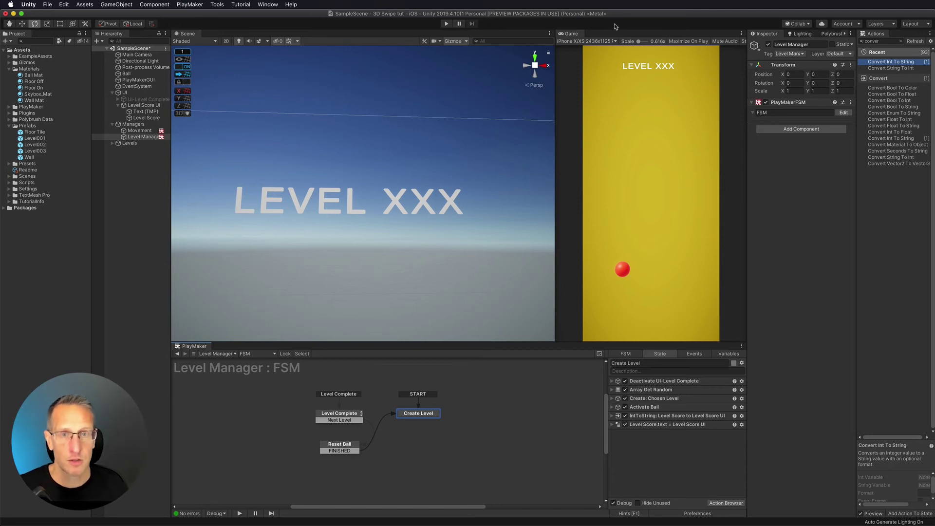
Step: Play the game to check the level counter's text, and stop it again
click(446, 24)
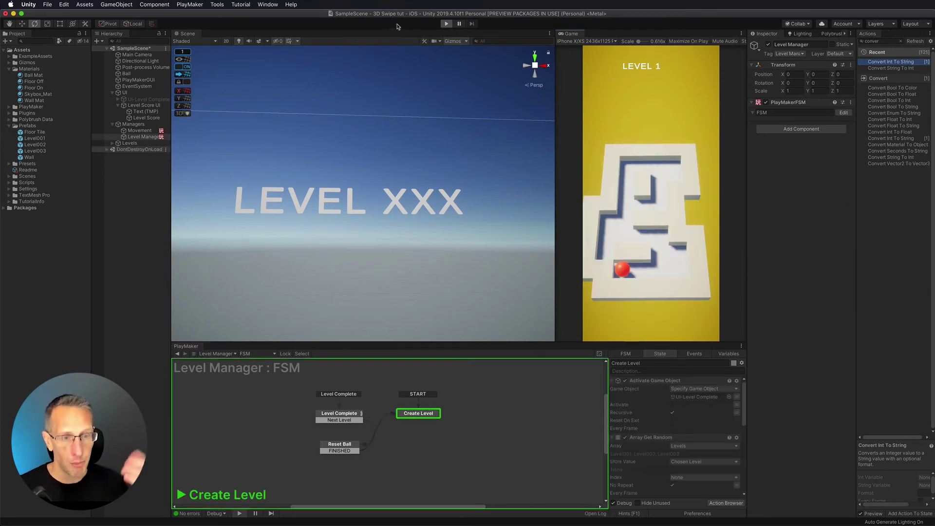
click(446, 23)
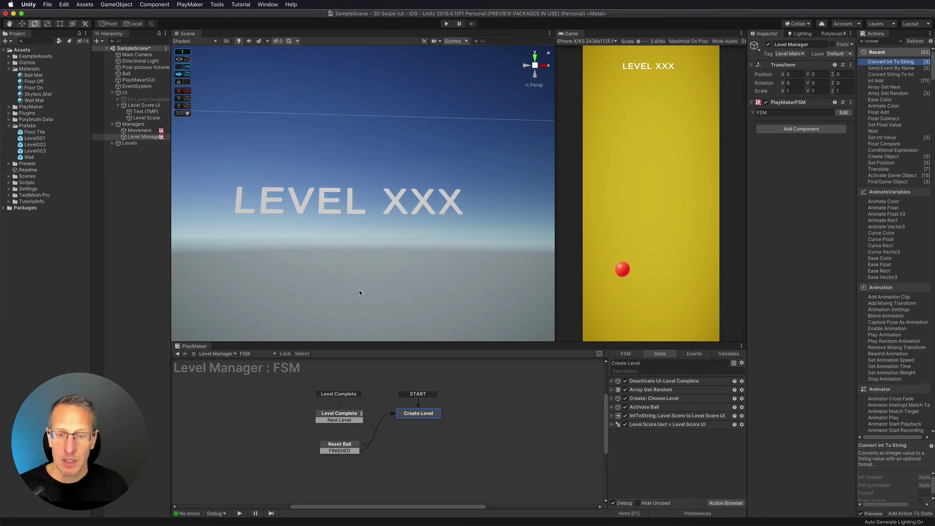
Step: Add an Int Add action to the Level Complete state of the Level Manager FSM
click(340, 413)
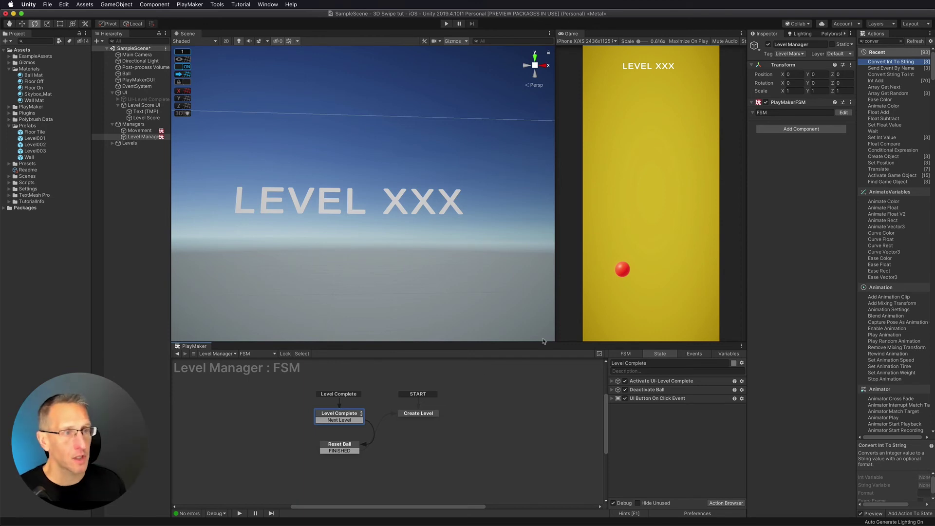
click(881, 41)
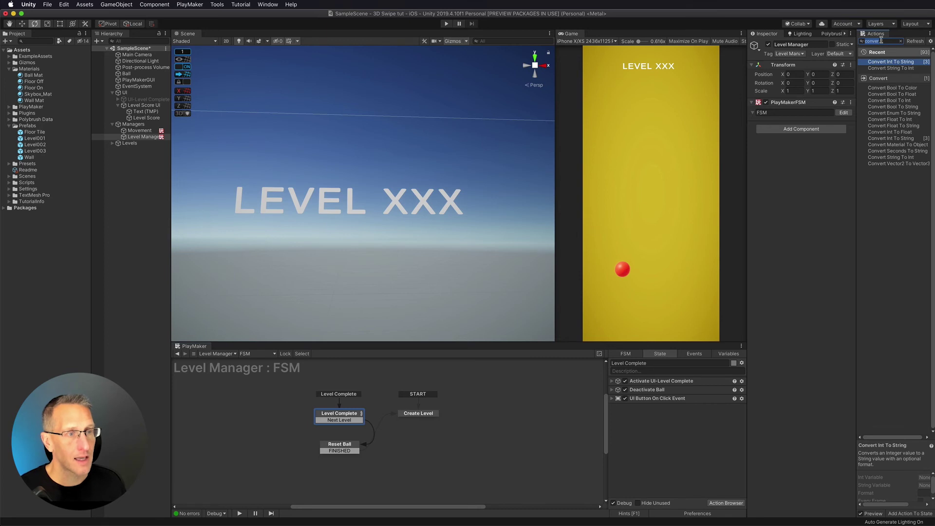
text(int)
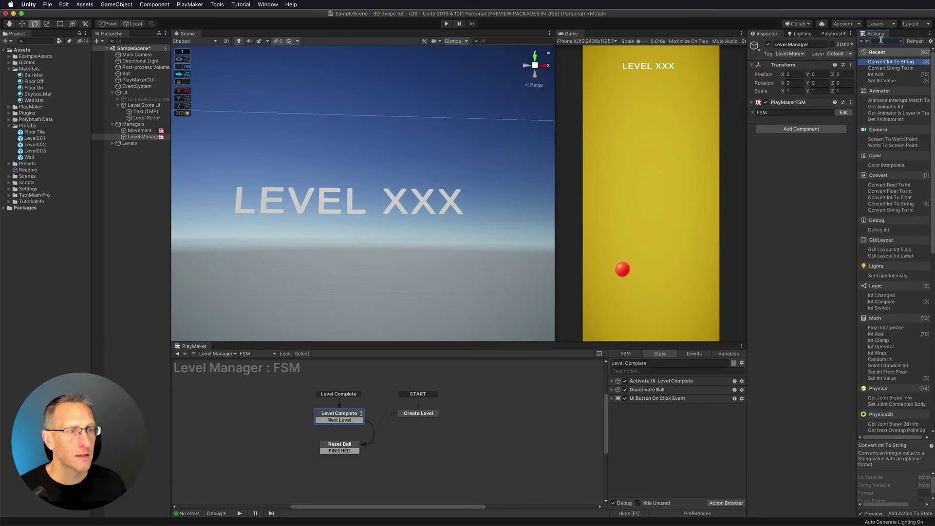
double_click(876, 74)
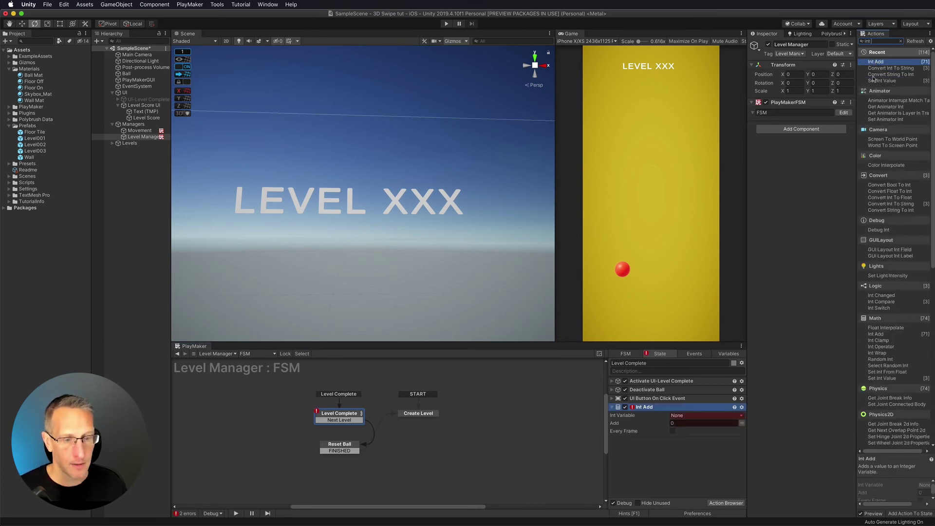
Step: Make the Int Add action add 1 to the Level Score variable
click(699, 416)
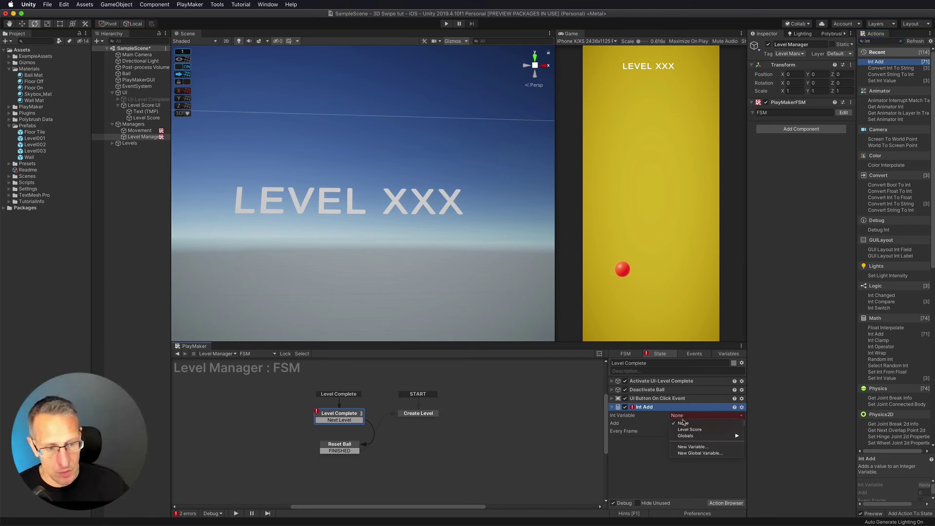
click(685, 430)
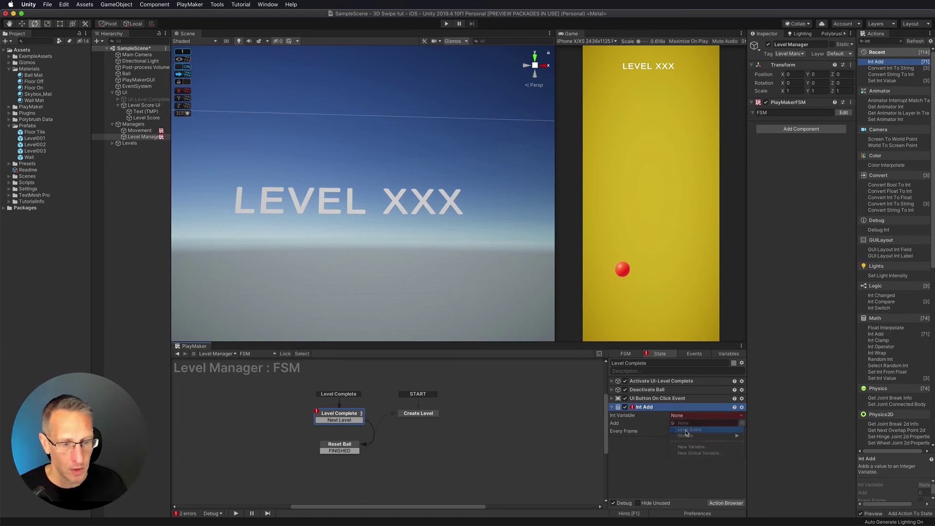
click(684, 430)
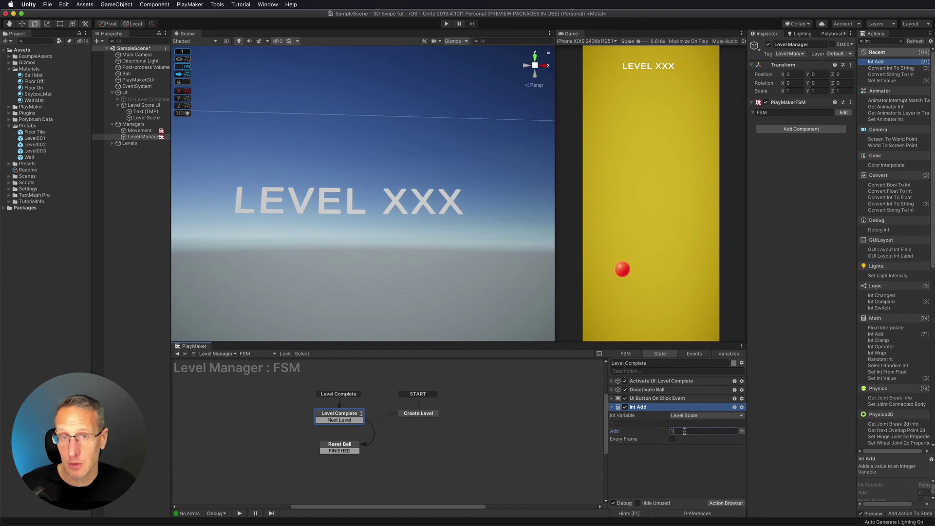
click(657, 465)
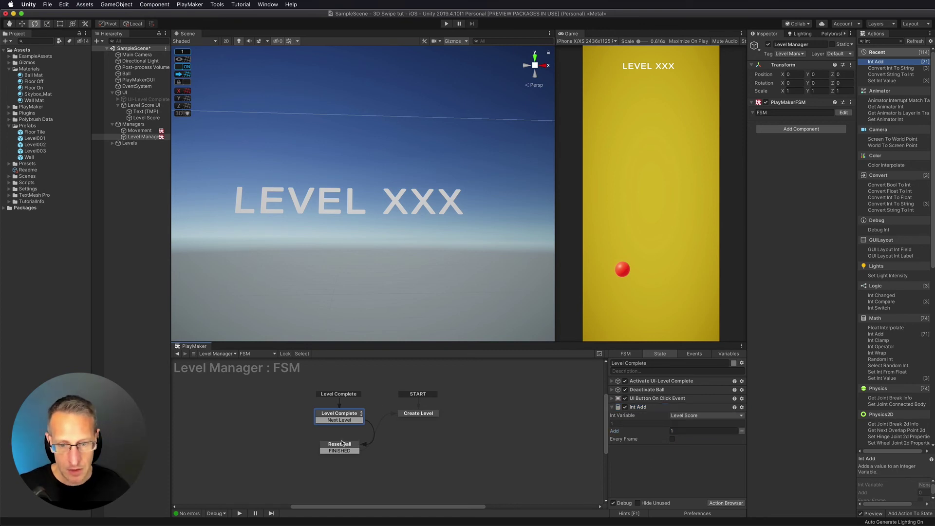
click(491, 422)
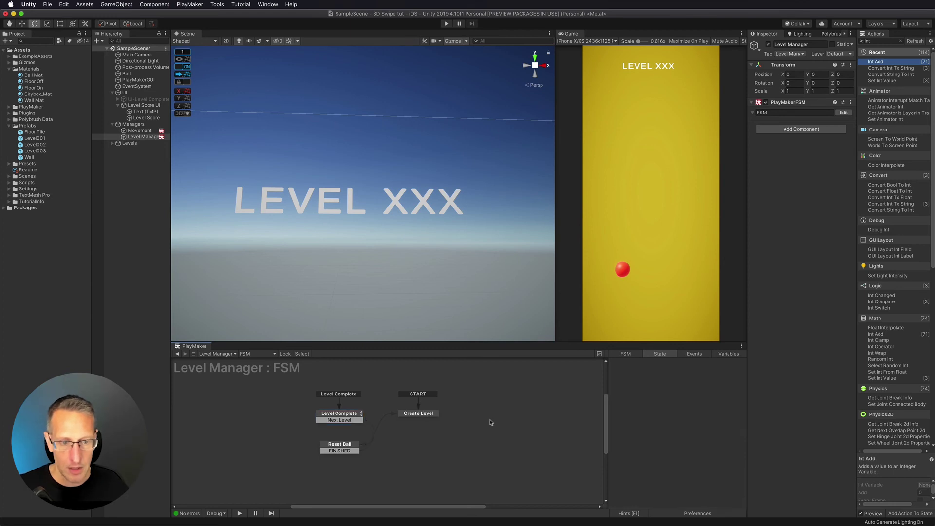
Step: Run the game, roll the ball through the whole first maze, and continue to the next level to check the counter
click(447, 23)
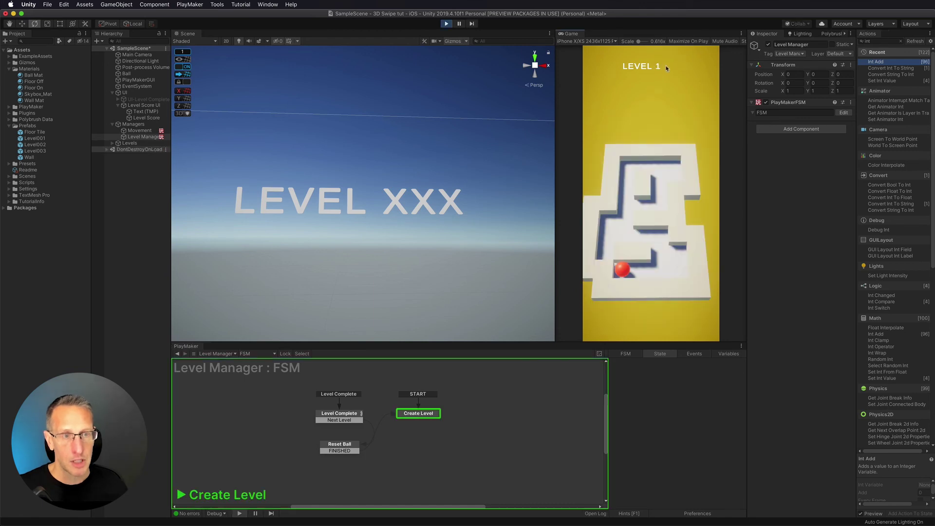
key(Right)
key(Up)
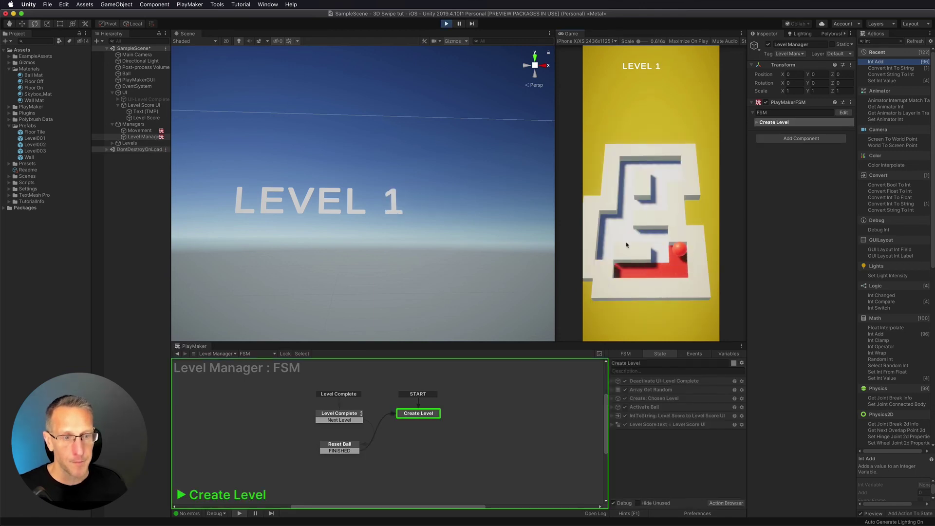
key(Left)
key(Up)
key(Left)
key(Down)
key(Up)
key(Right)
key(Up)
key(Up)
key(Right)
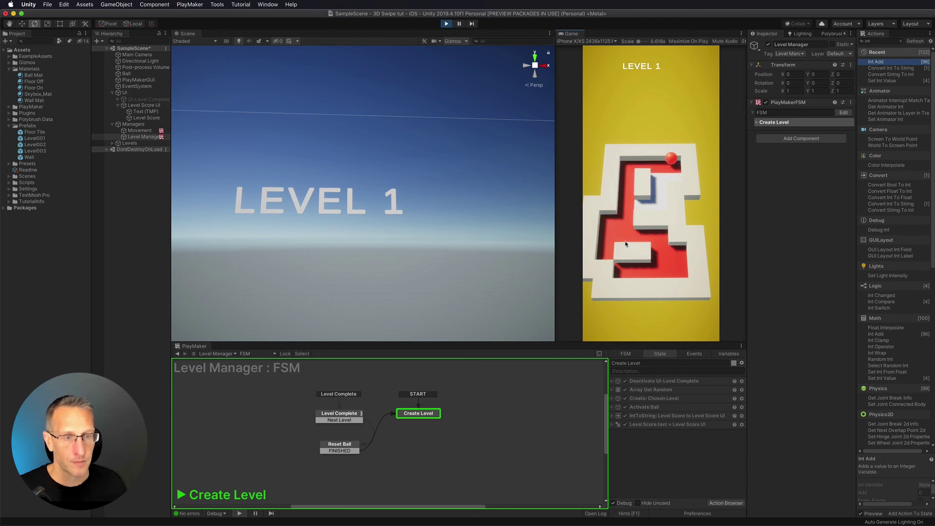
key(Left)
key(Down)
key(Left)
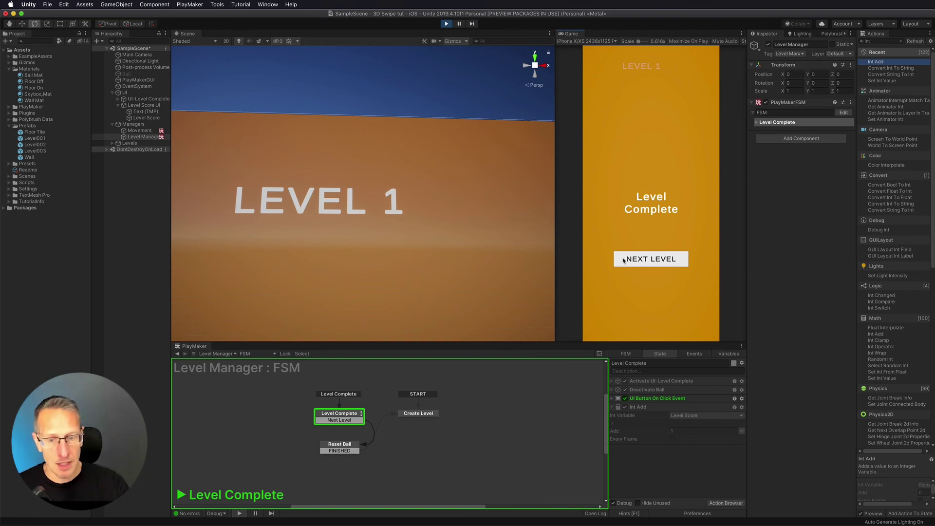
click(623, 261)
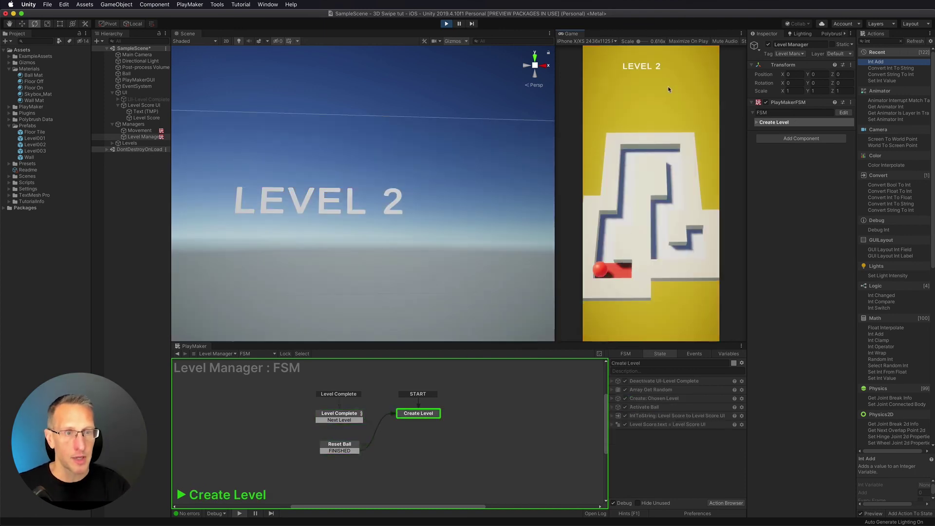
Step: Complete the second maze and advance once more to check that the level counter keeps counting
key(Up)
key(Right)
key(Up)
key(Right)
key(Down)
key(Left)
key(Down)
key(Right)
click(625, 261)
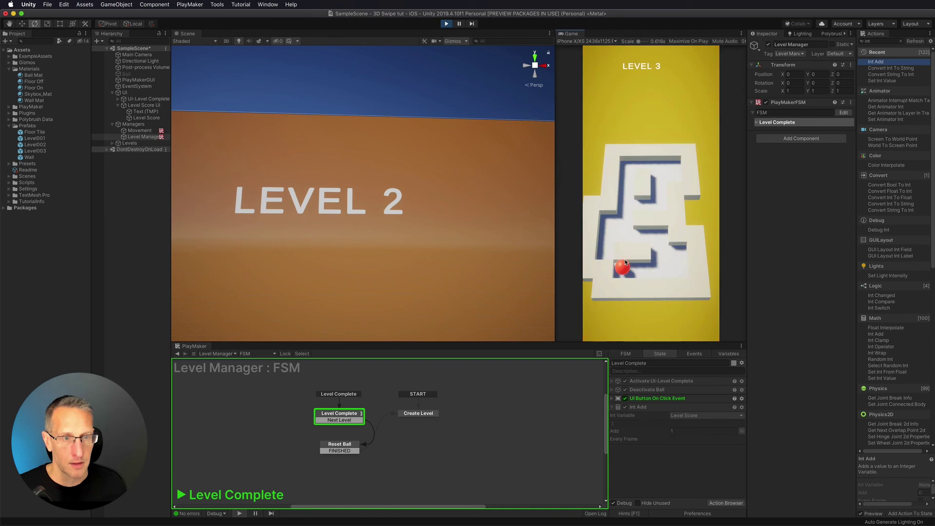